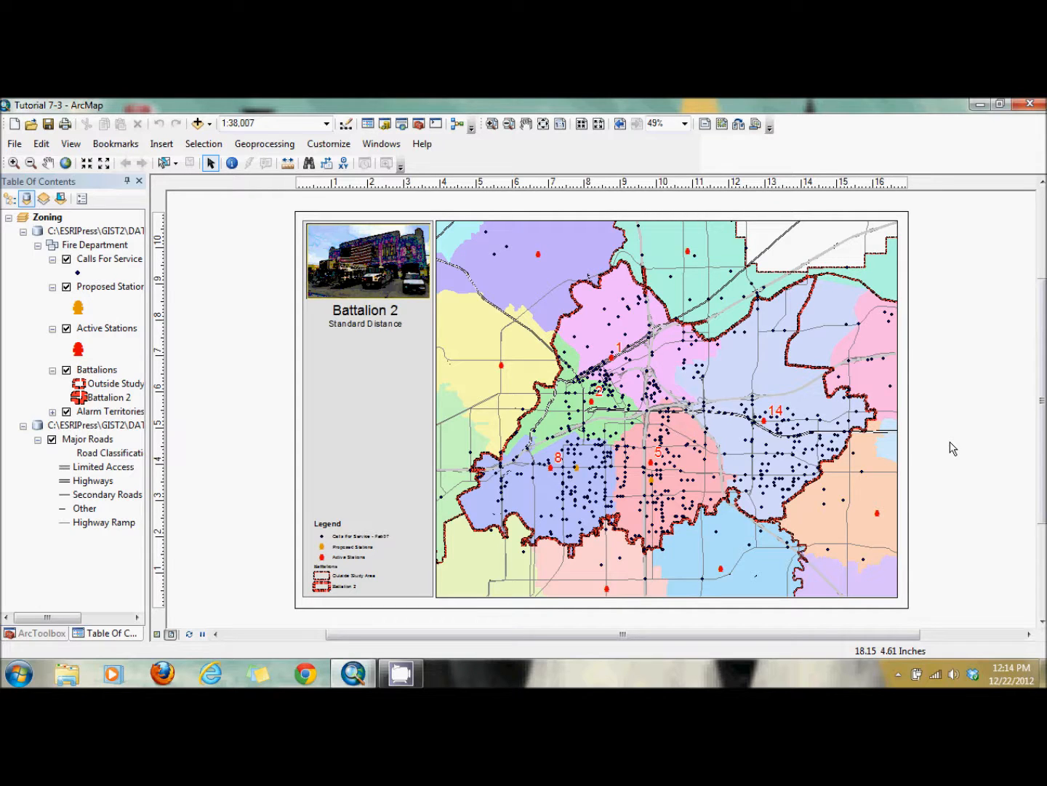
- Start the Standard Distance tool with Calls For Service - Feb07 as input and output feature class distance in Landuse Comparison.mdb
{"action": "left_click", "coordinate": [38, 633]}
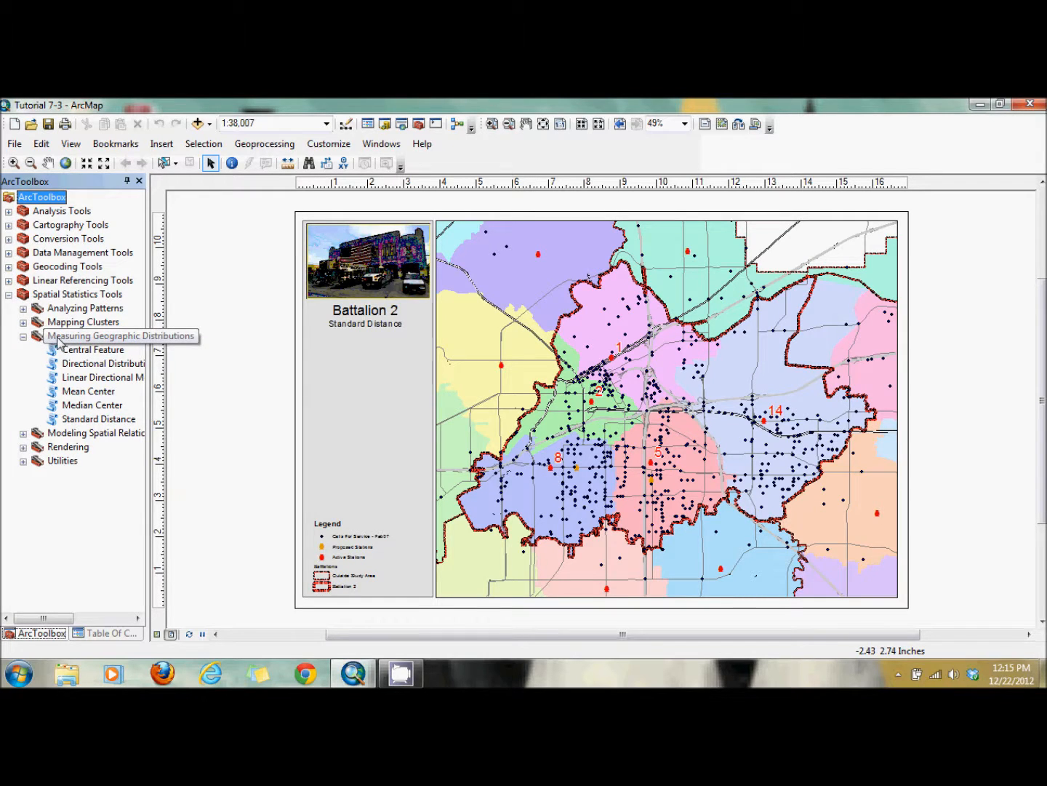
{"action": "left_click", "coordinate": [79, 421]}
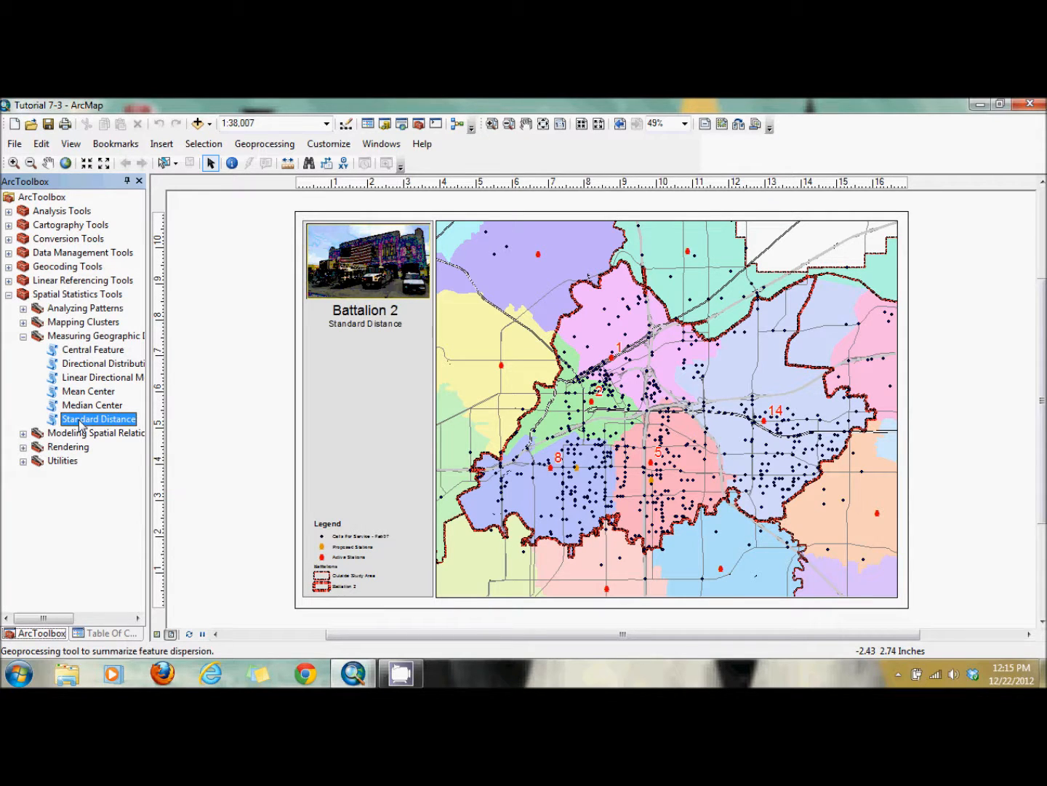
{"action": "double_click", "coordinate": [80, 422]}
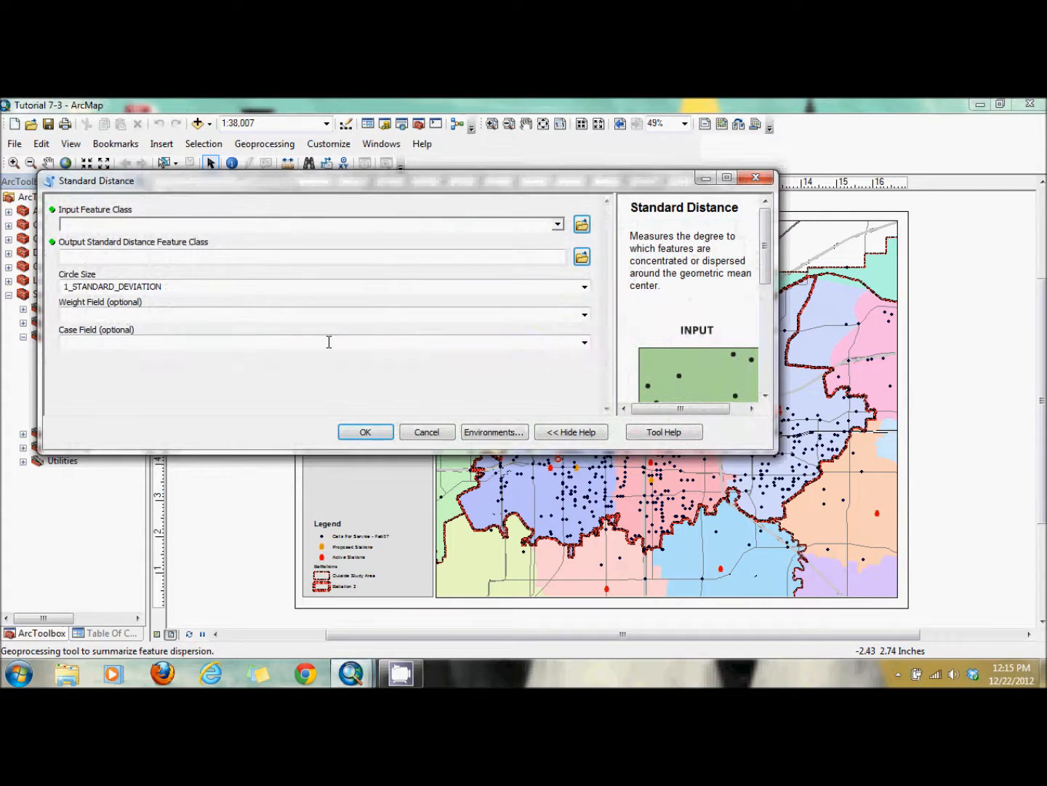
{"action": "left_click", "coordinate": [558, 225]}
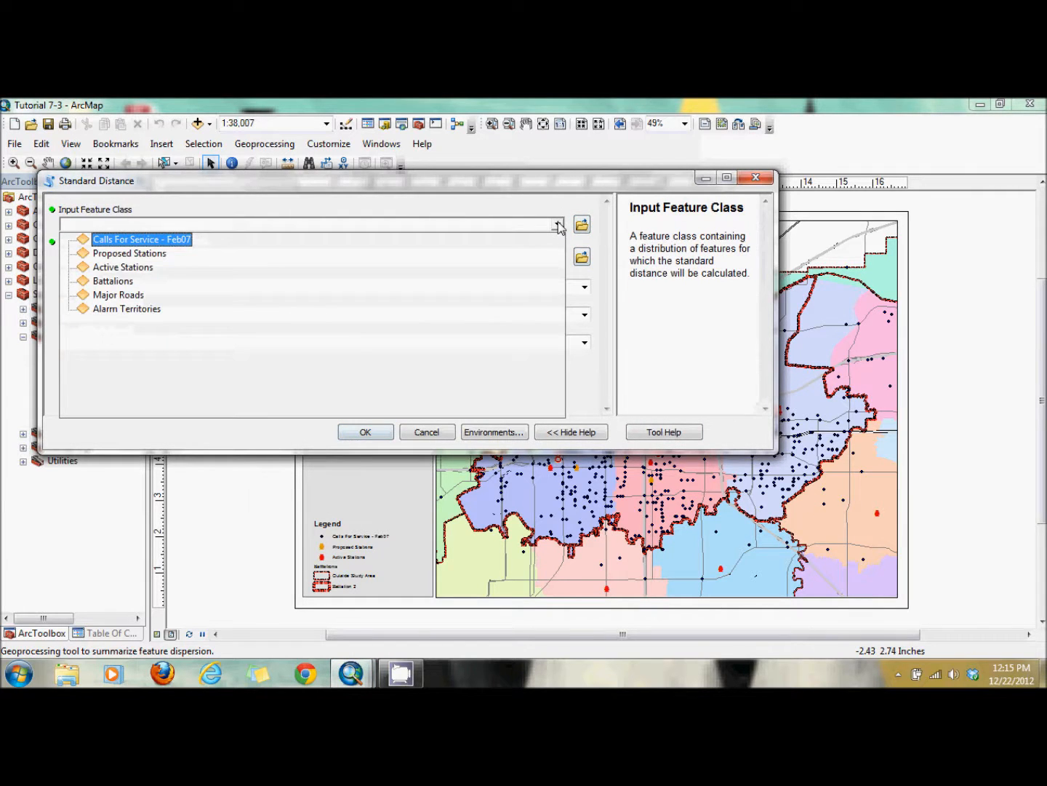
{"action": "left_click", "coordinate": [526, 241]}
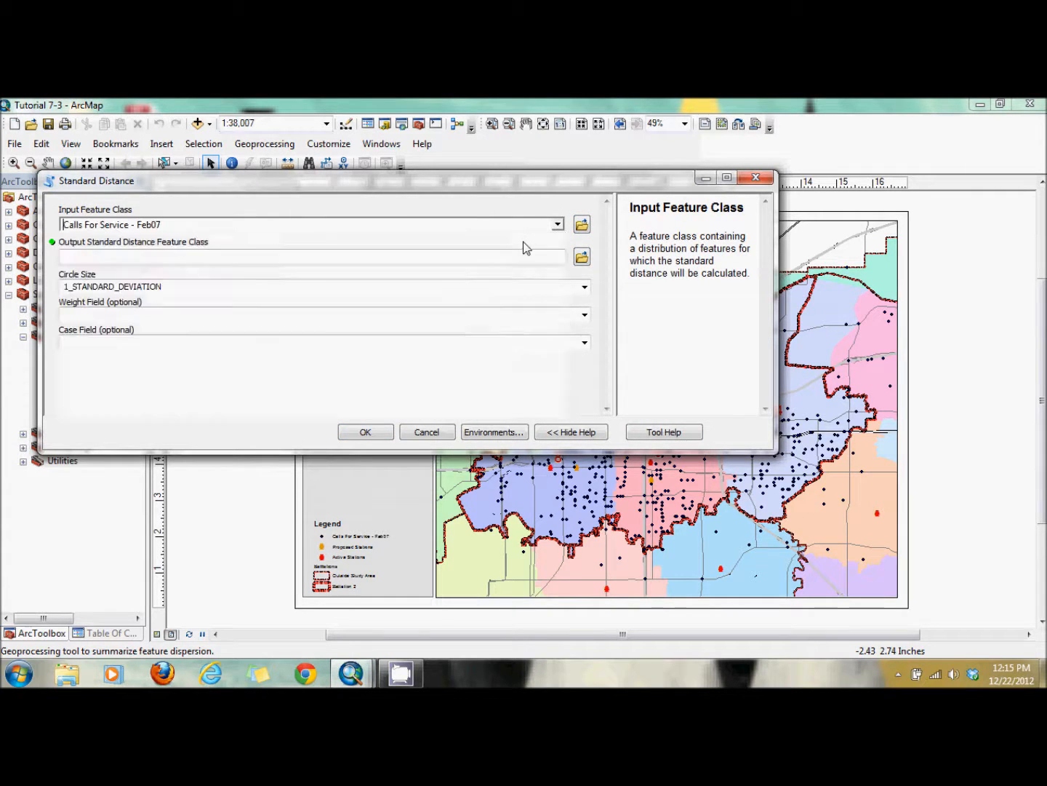
{"action": "left_click", "coordinate": [582, 257]}
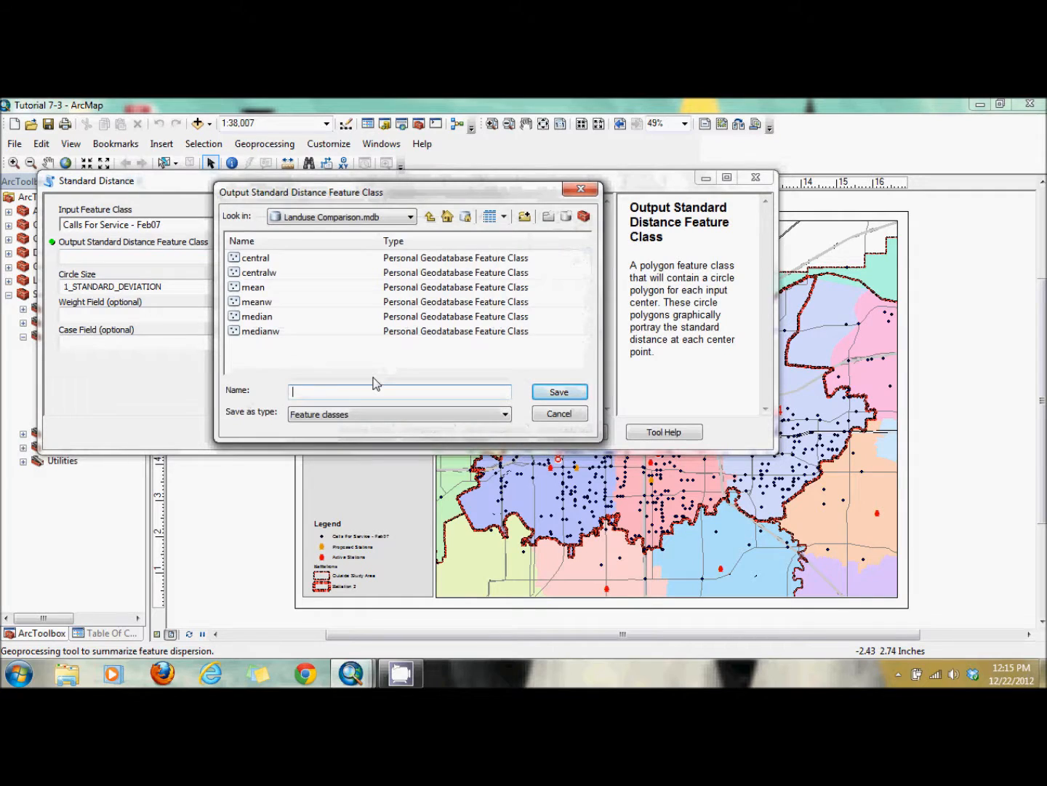
{"action": "type", "text": "distance"}
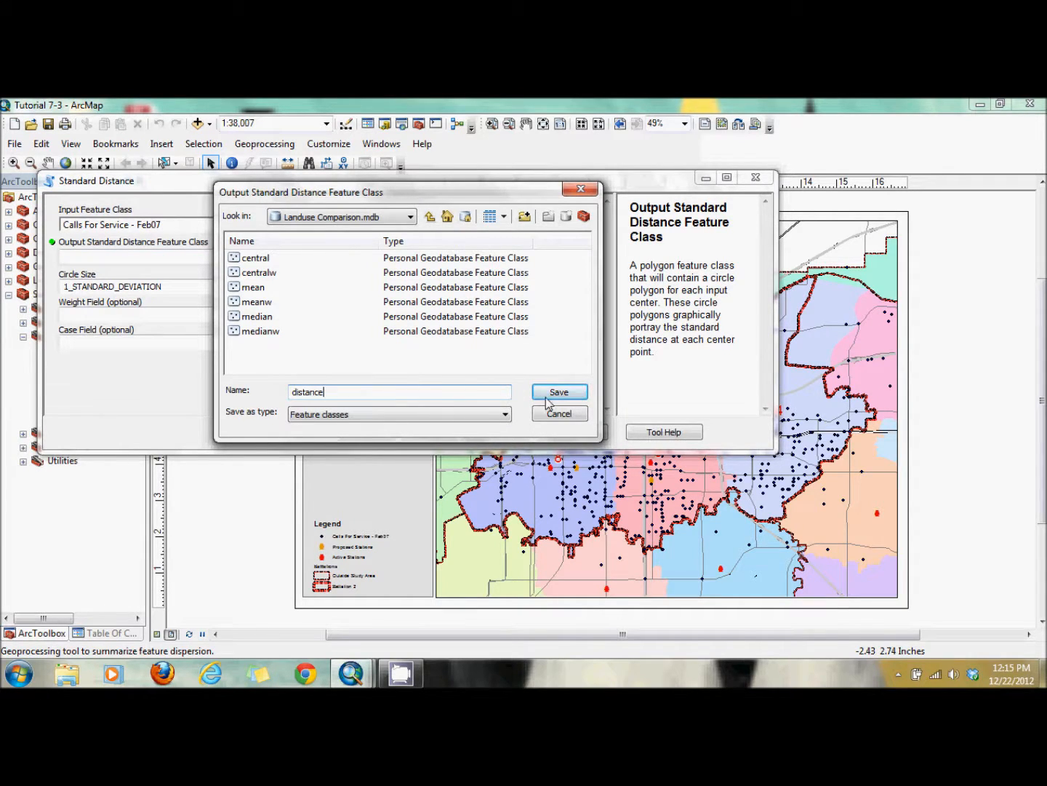
{"action": "left_click", "coordinate": [556, 393]}
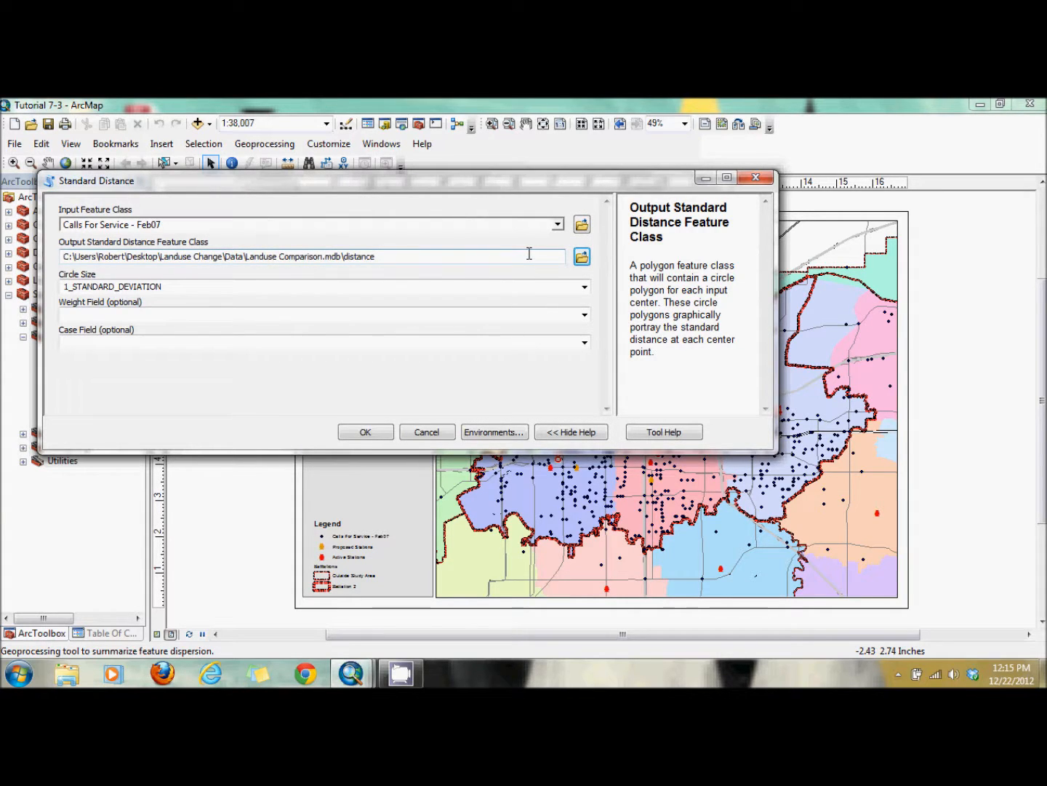
- Keep the circle size at 1_STANDARD_DEVIATION, set station as the case field, and run Standard Distance
{"action": "left_click", "coordinate": [585, 287]}
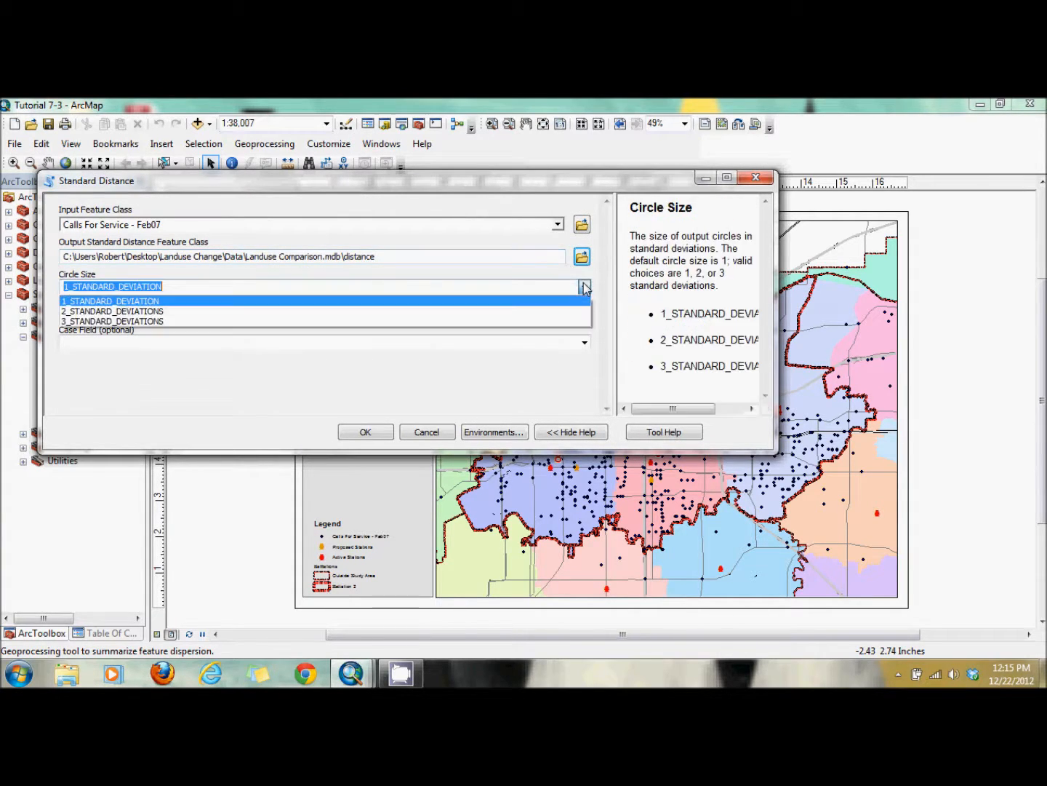
{"action": "left_click", "coordinate": [585, 287]}
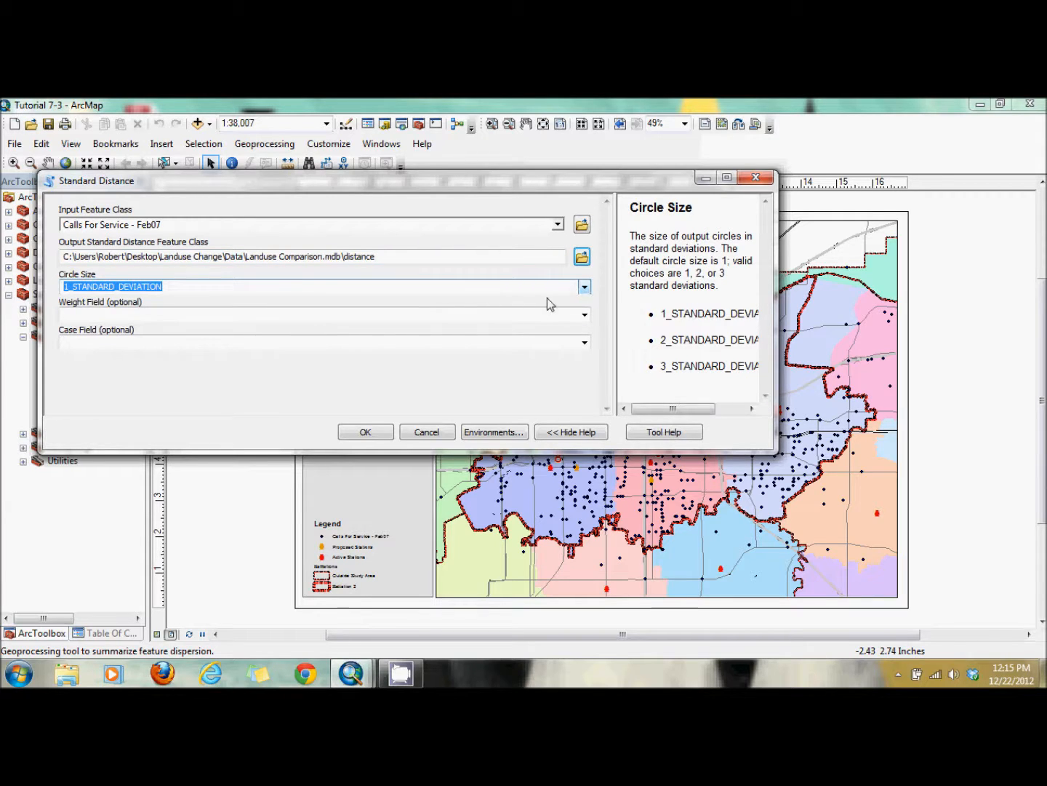
{"action": "left_click", "coordinate": [584, 343]}
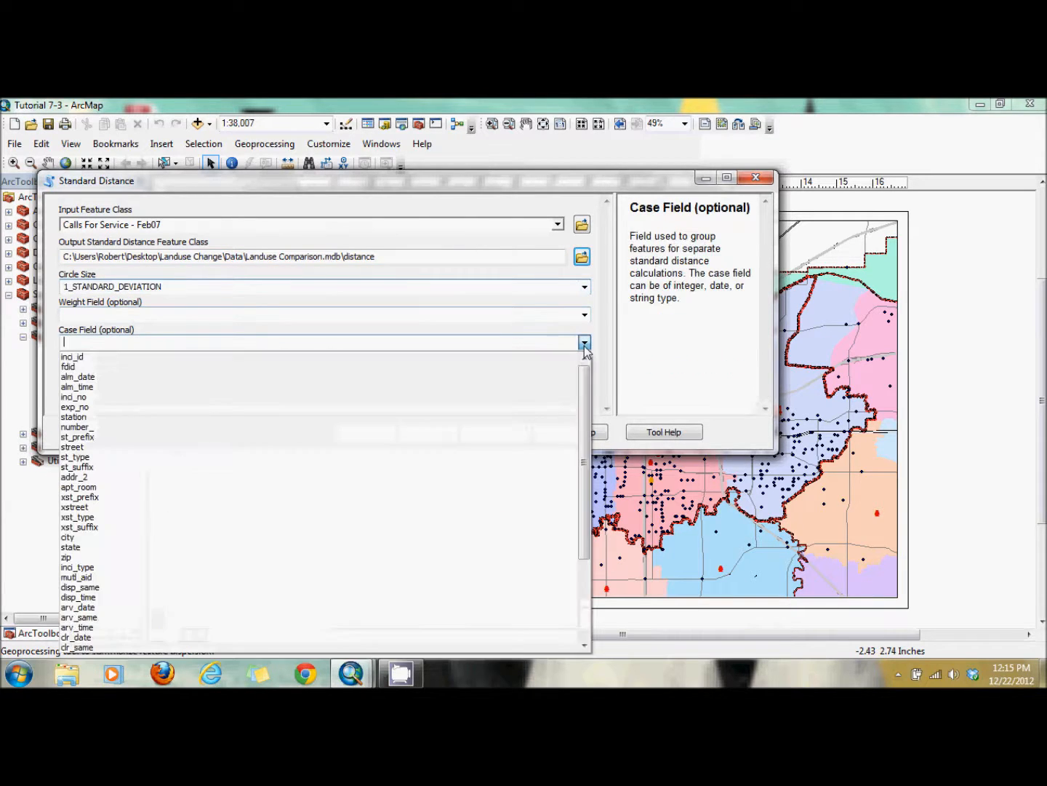
{"action": "left_click", "coordinate": [520, 415]}
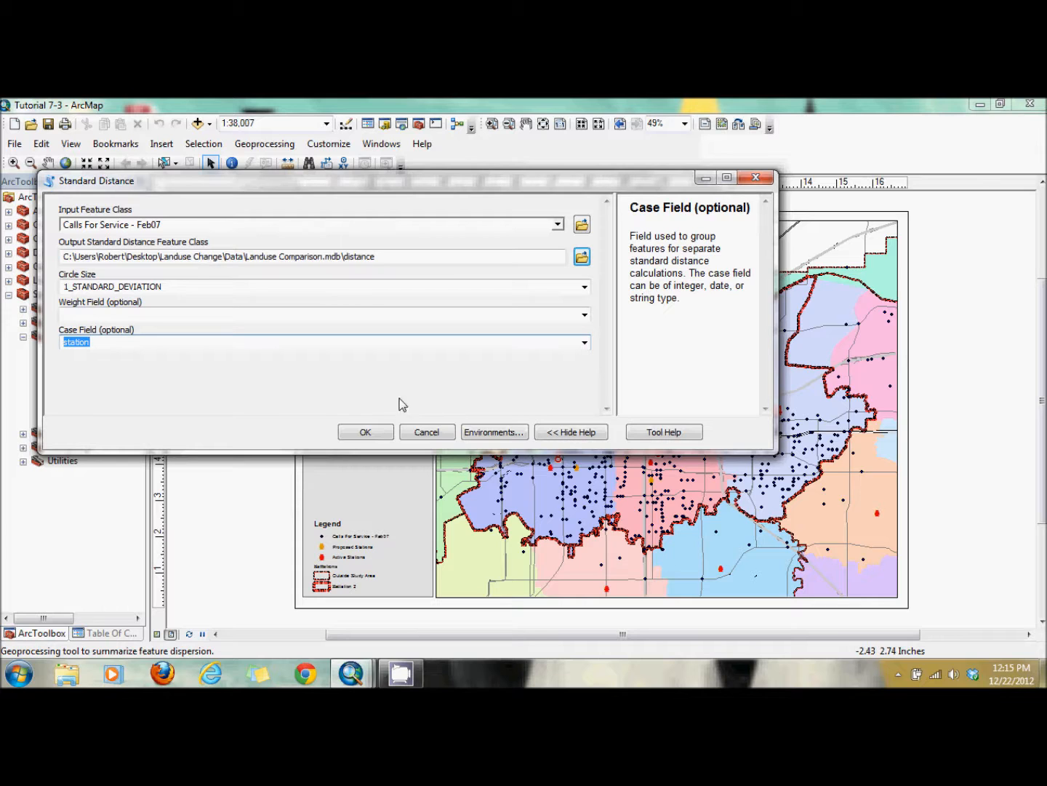
{"action": "left_click", "coordinate": [366, 432]}
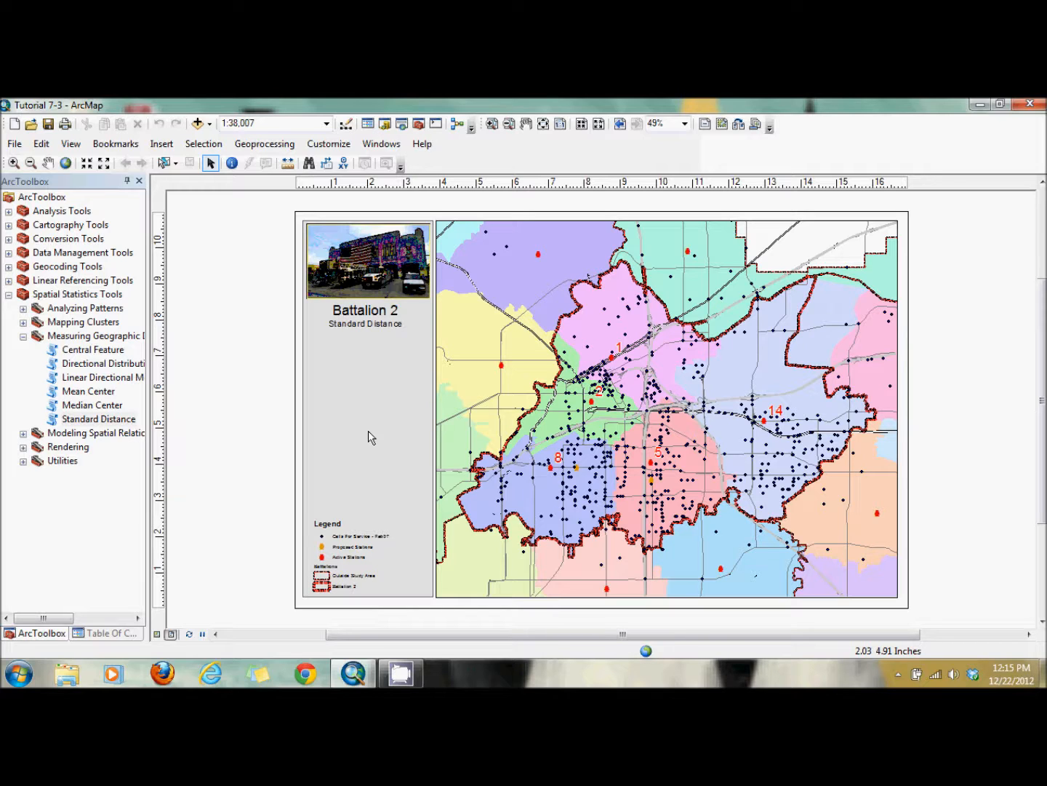
- Change the fill color of the distance layer's circles to bright orange
{"action": "left_click", "coordinate": [107, 631]}
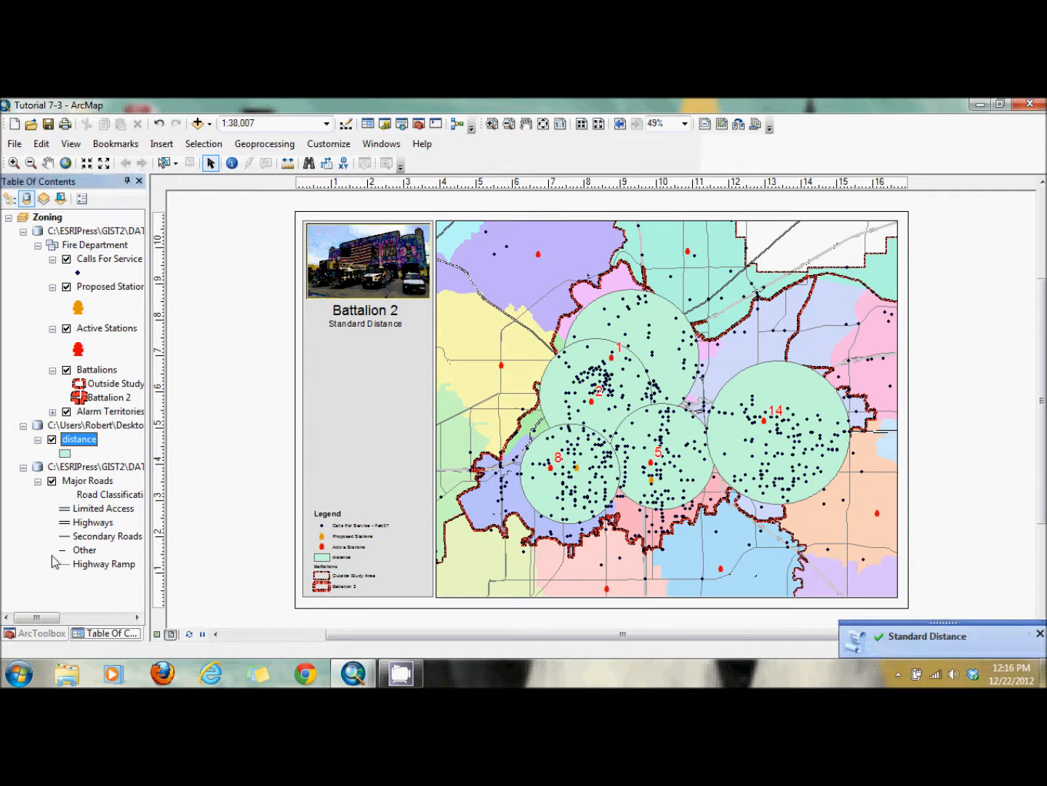
{"action": "left_click", "coordinate": [66, 454]}
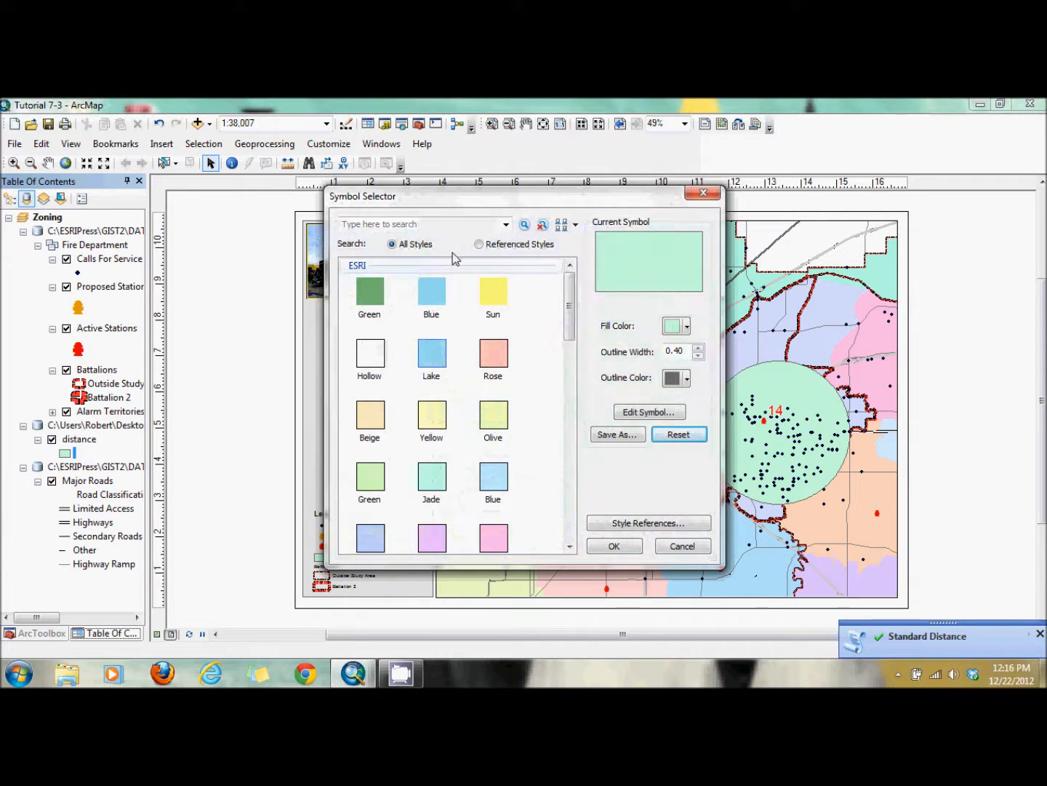
{"action": "left_click", "coordinate": [686, 326]}
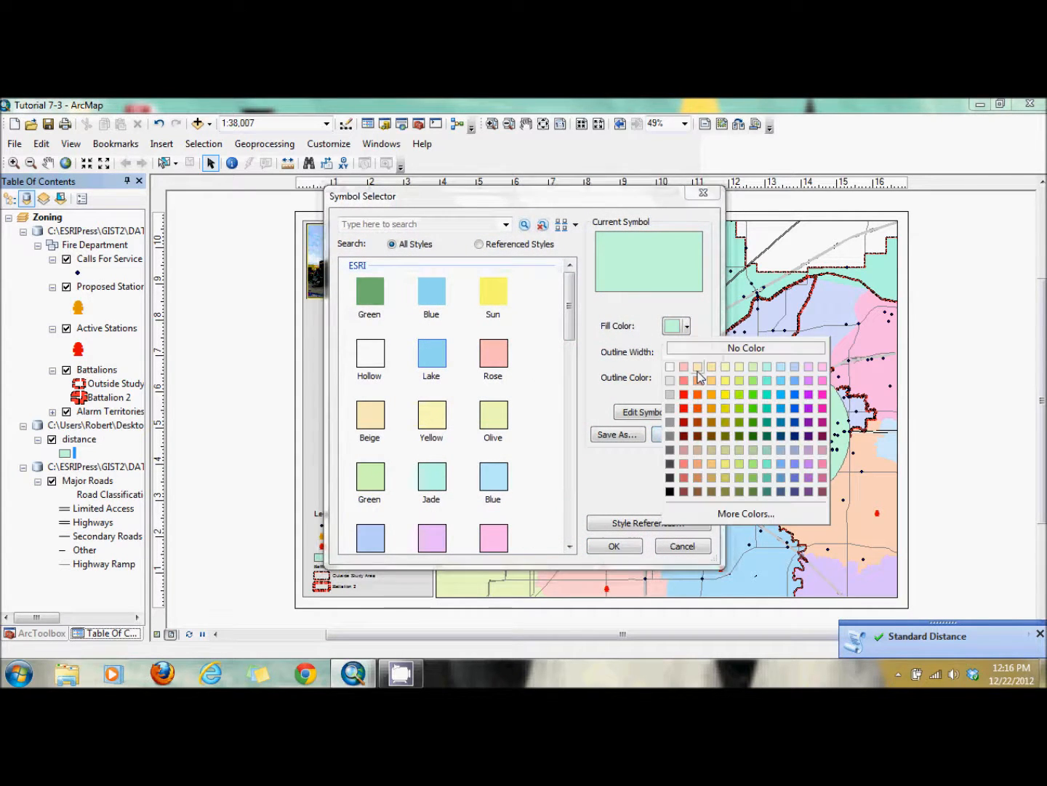
{"action": "left_click", "coordinate": [700, 395]}
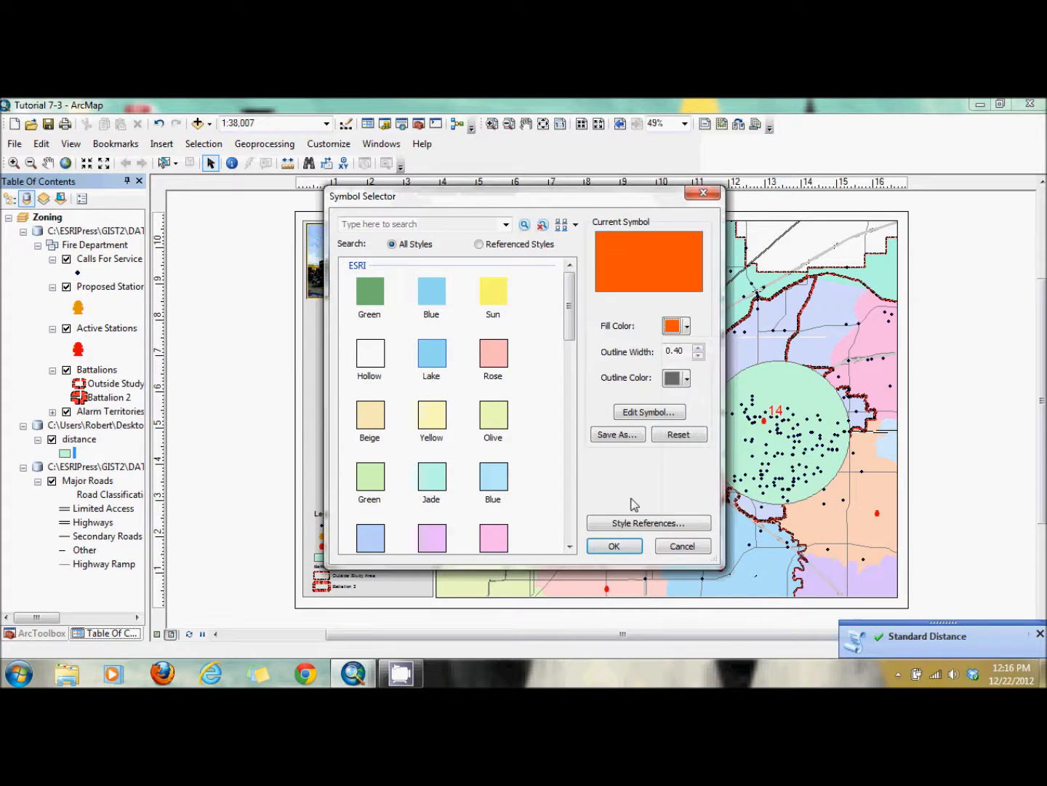
{"action": "left_click", "coordinate": [615, 545]}
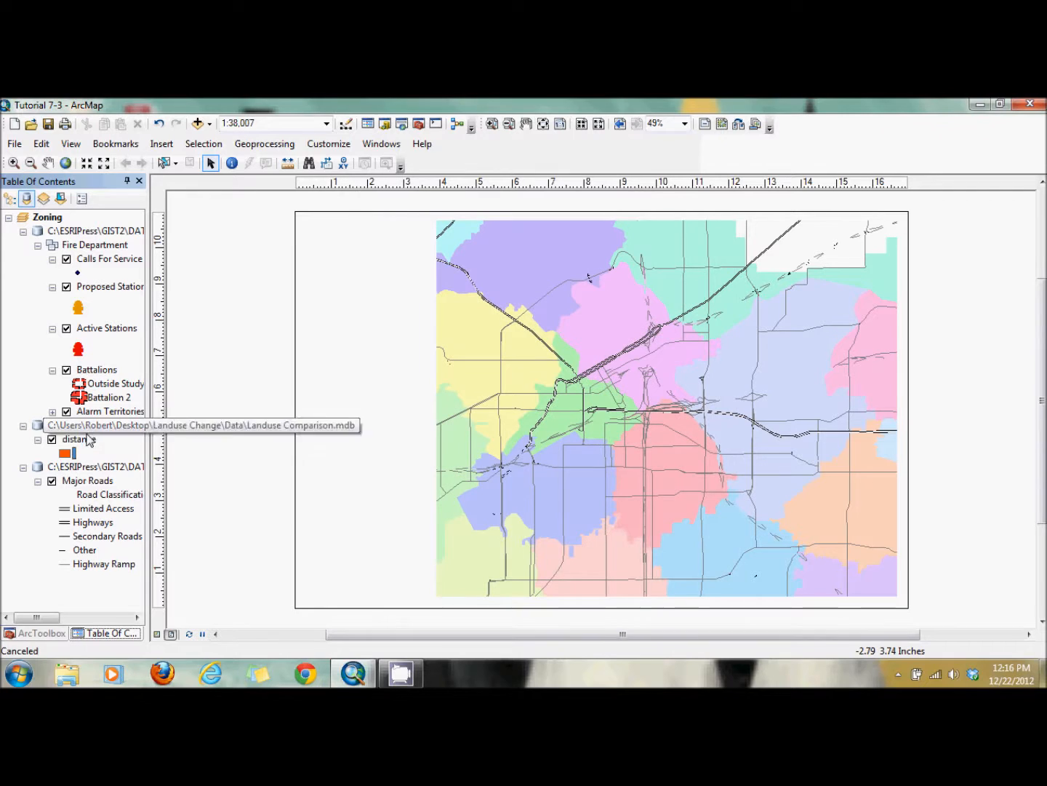
- Set the distance layer's transparency to 60% in its layer properties
{"action": "double_click", "coordinate": [81, 439]}
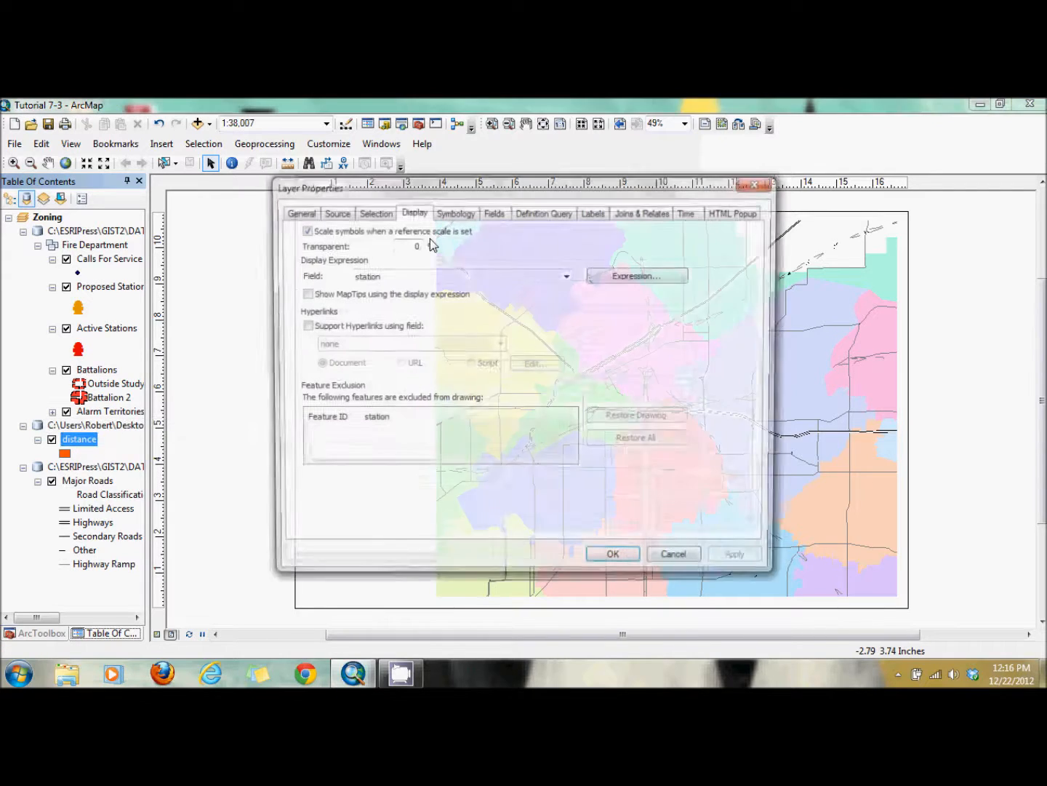
{"action": "left_click", "coordinate": [407, 245]}
{"action": "type", "text": "5"}
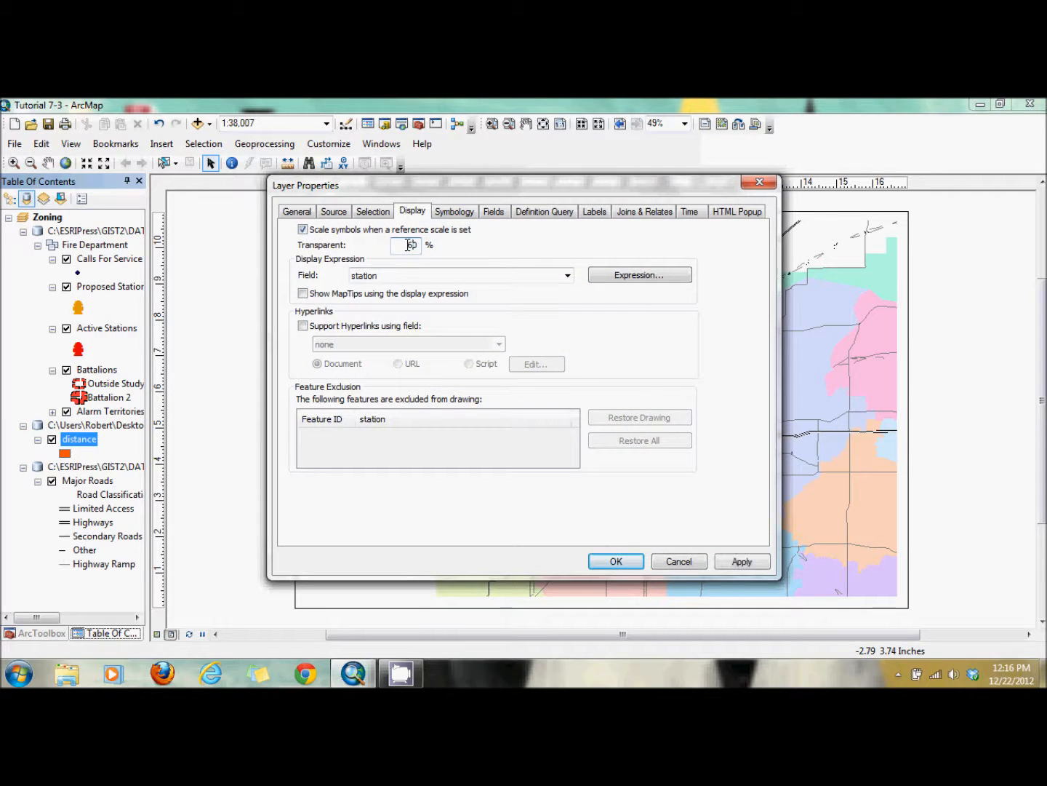
{"action": "left_click", "coordinate": [614, 561]}
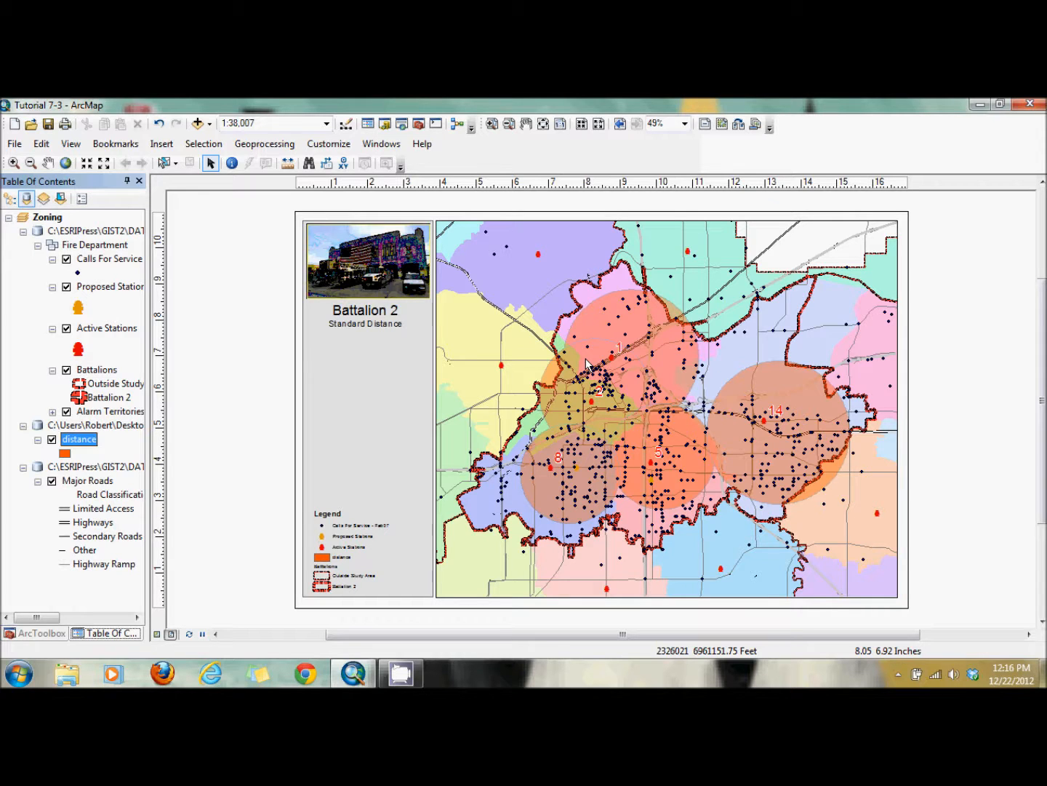
- Start another Standard Distance calculation on Calls For Service - Feb07, with output feature class distancew in Landuse Comparison.mdb
{"action": "left_click", "coordinate": [43, 633]}
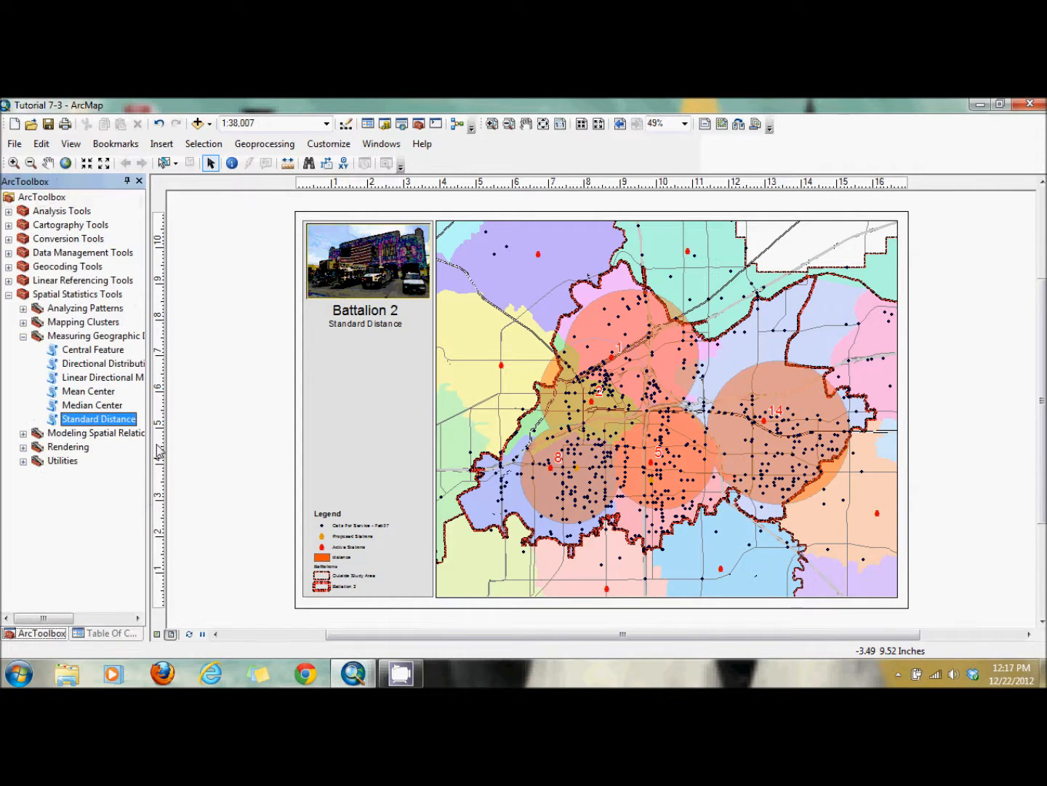
{"action": "double_click", "coordinate": [104, 420]}
{"action": "left_click", "coordinate": [557, 226]}
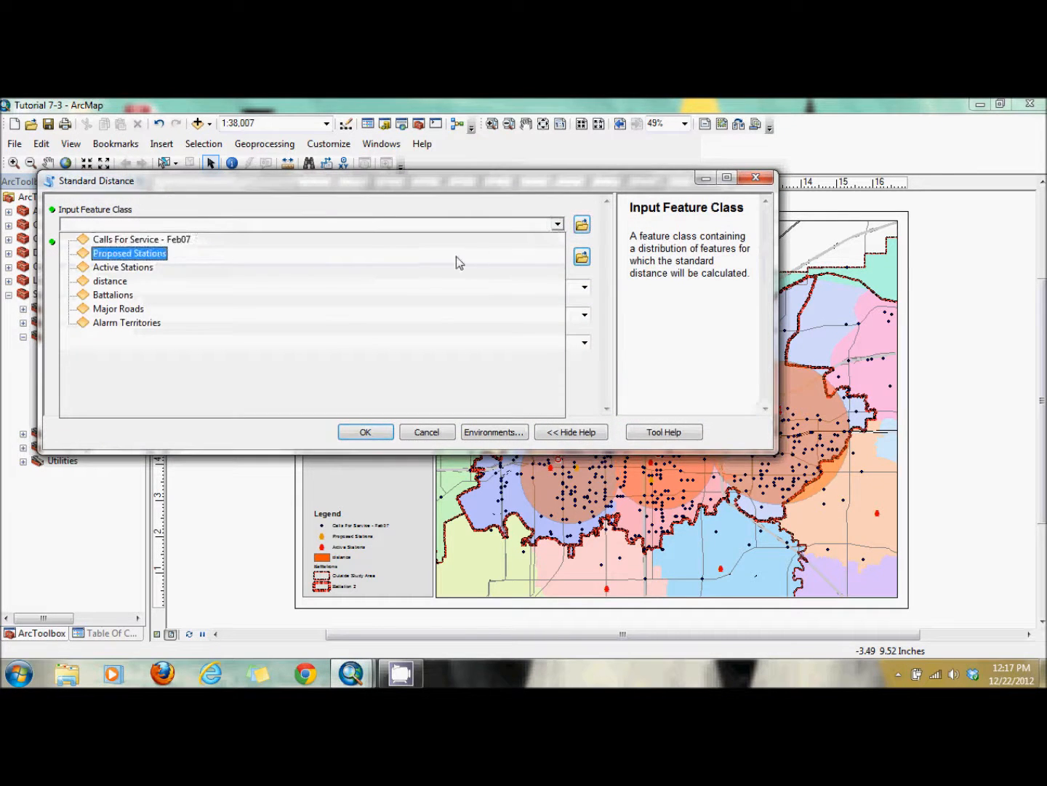
{"action": "left_click", "coordinate": [463, 243]}
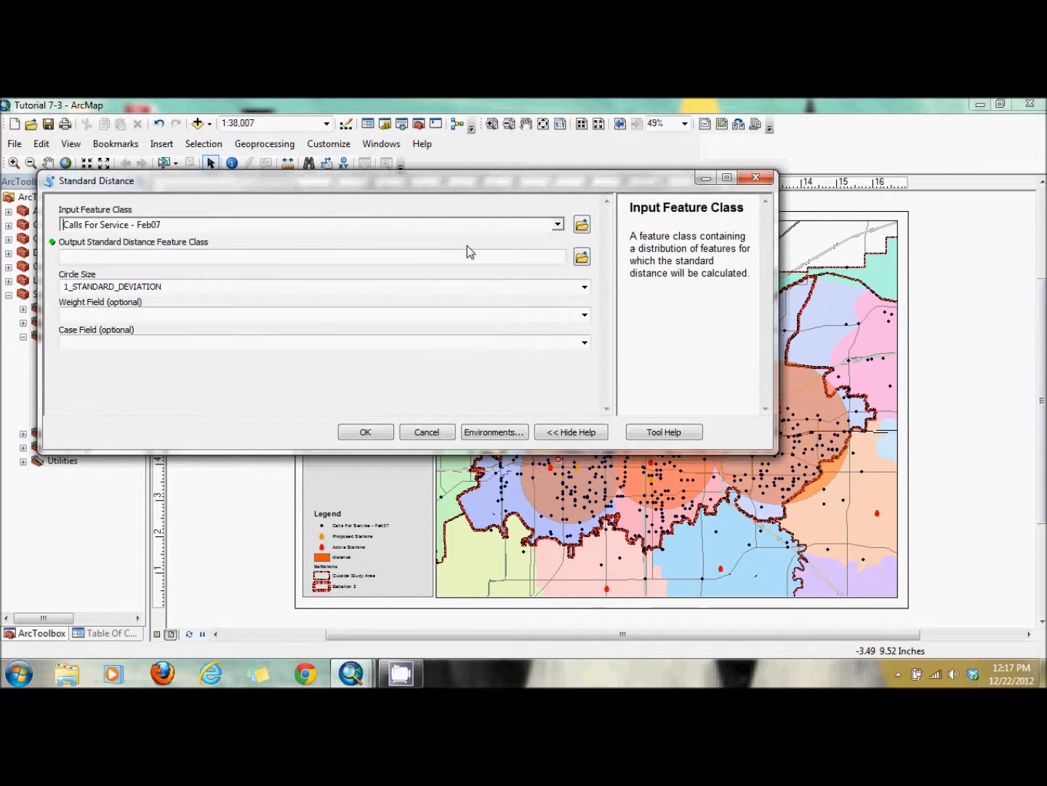
{"action": "left_click", "coordinate": [582, 256]}
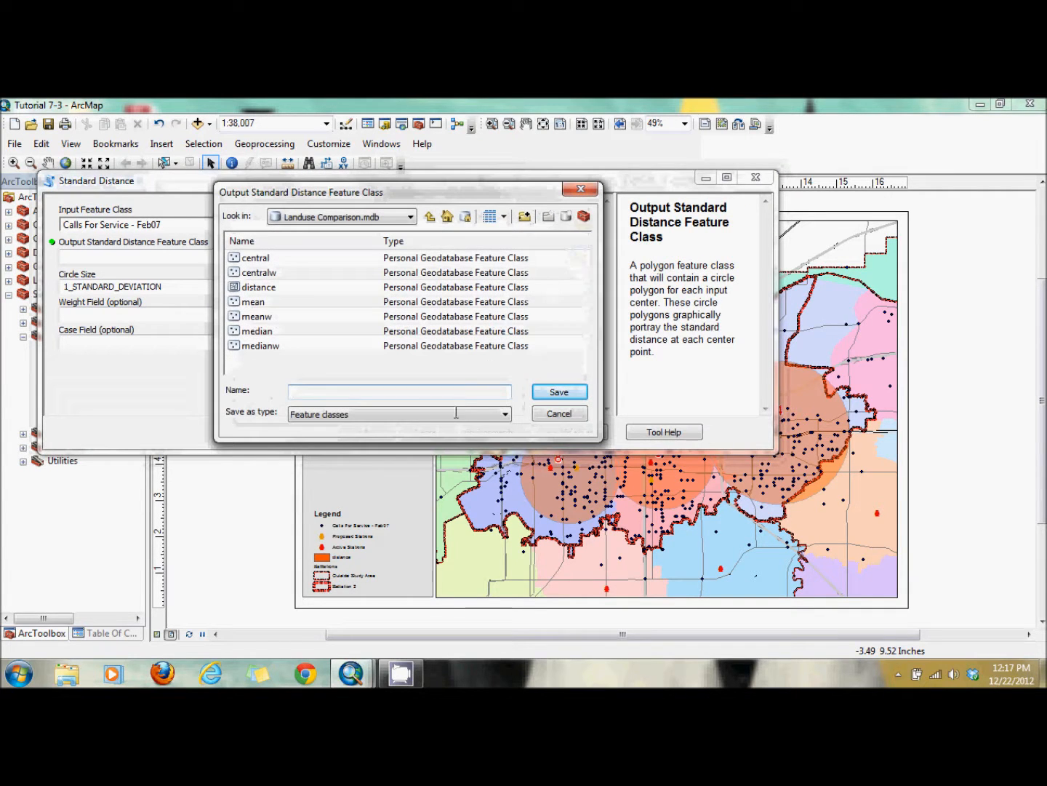
{"action": "type", "text": "distancew"}
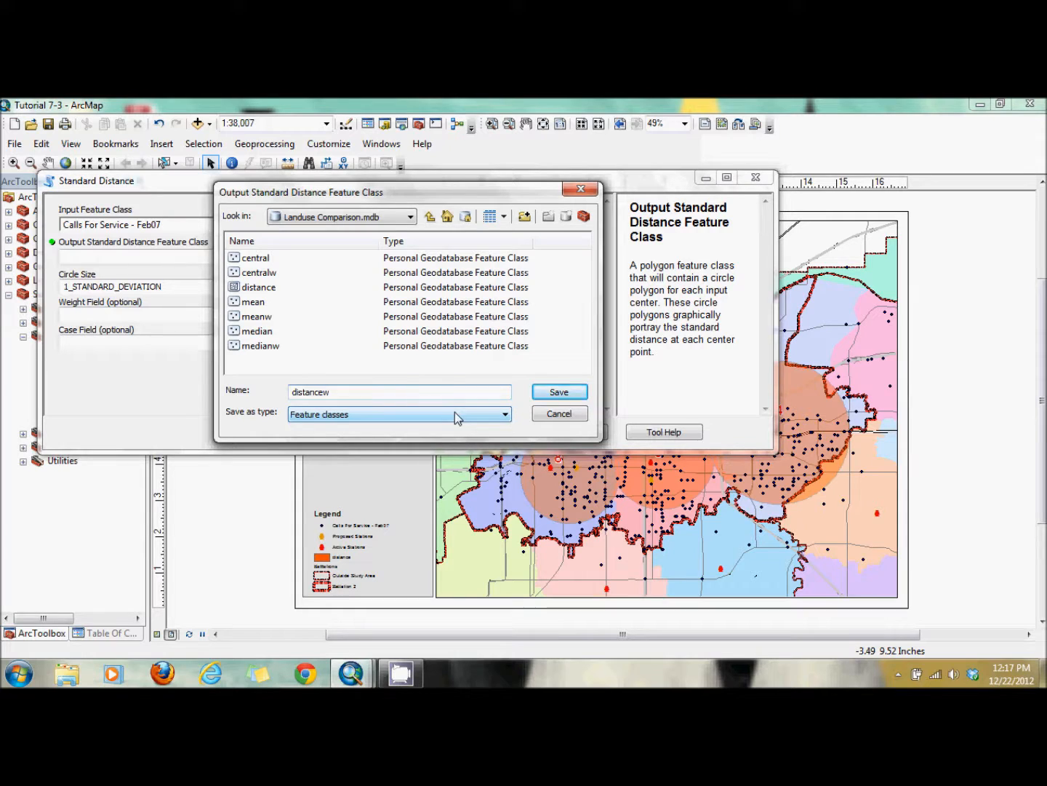
{"action": "left_click", "coordinate": [547, 393]}
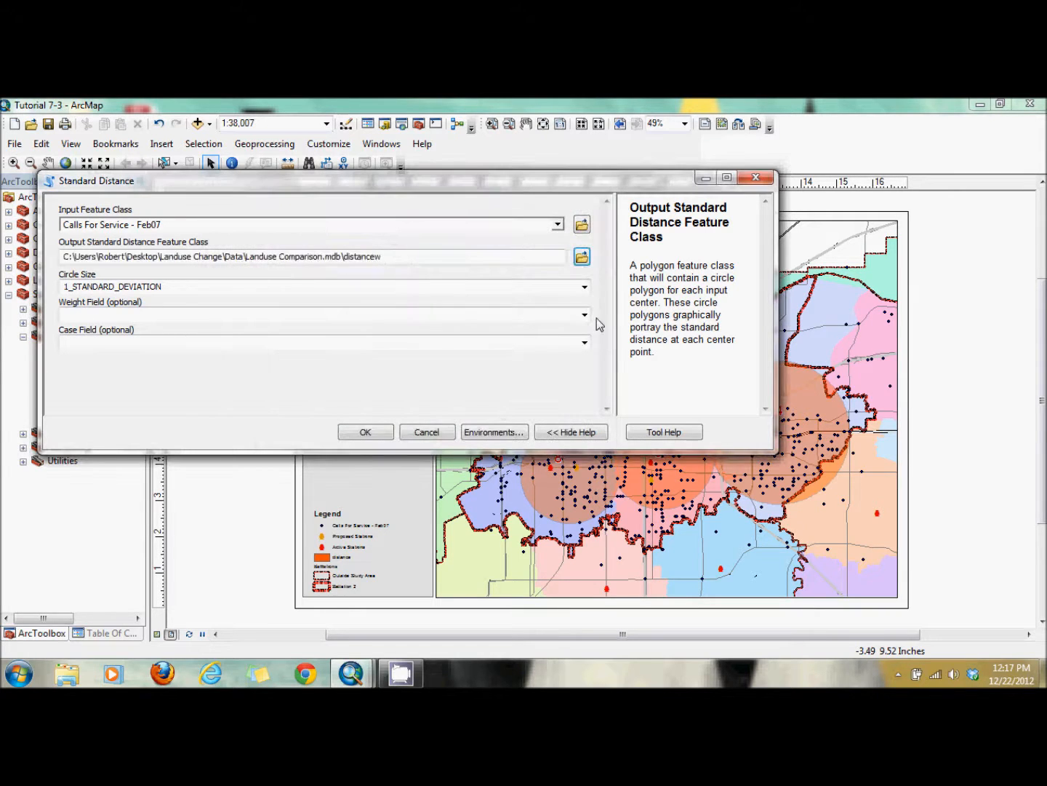
- Set FEE as the weight field and station as the case field, and run the weighted Standard Distance calculation
{"action": "left_click", "coordinate": [585, 314]}
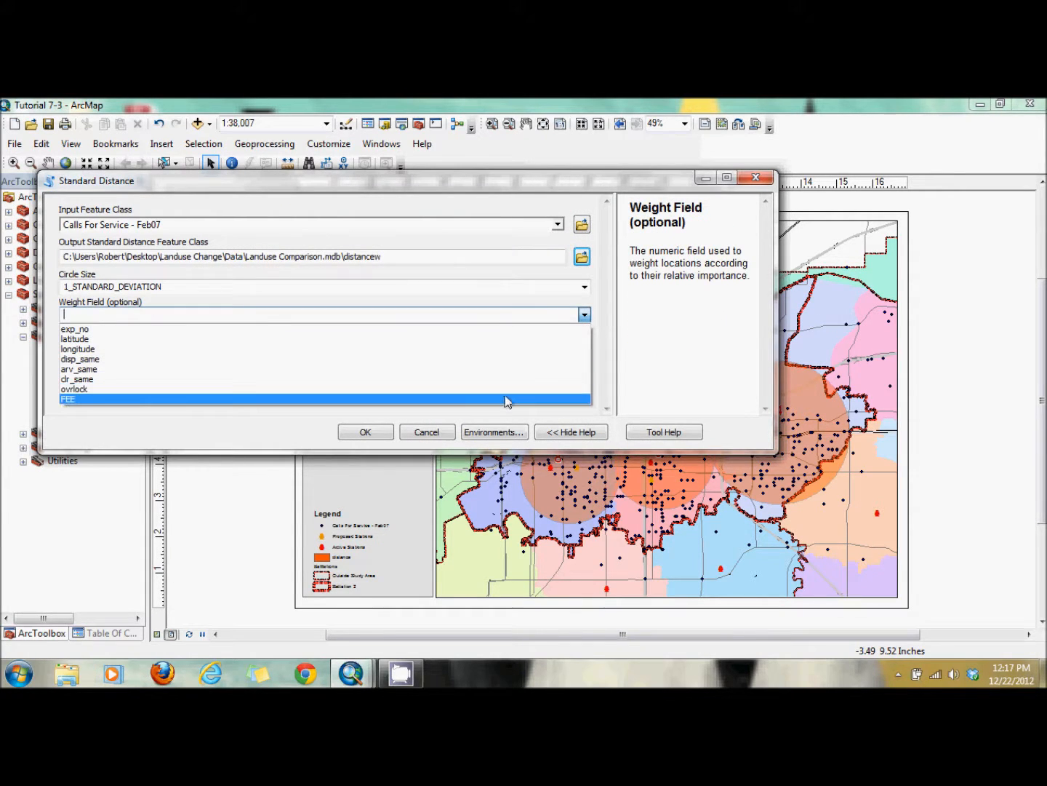
{"action": "left_click", "coordinate": [507, 399]}
{"action": "left_click", "coordinate": [584, 344]}
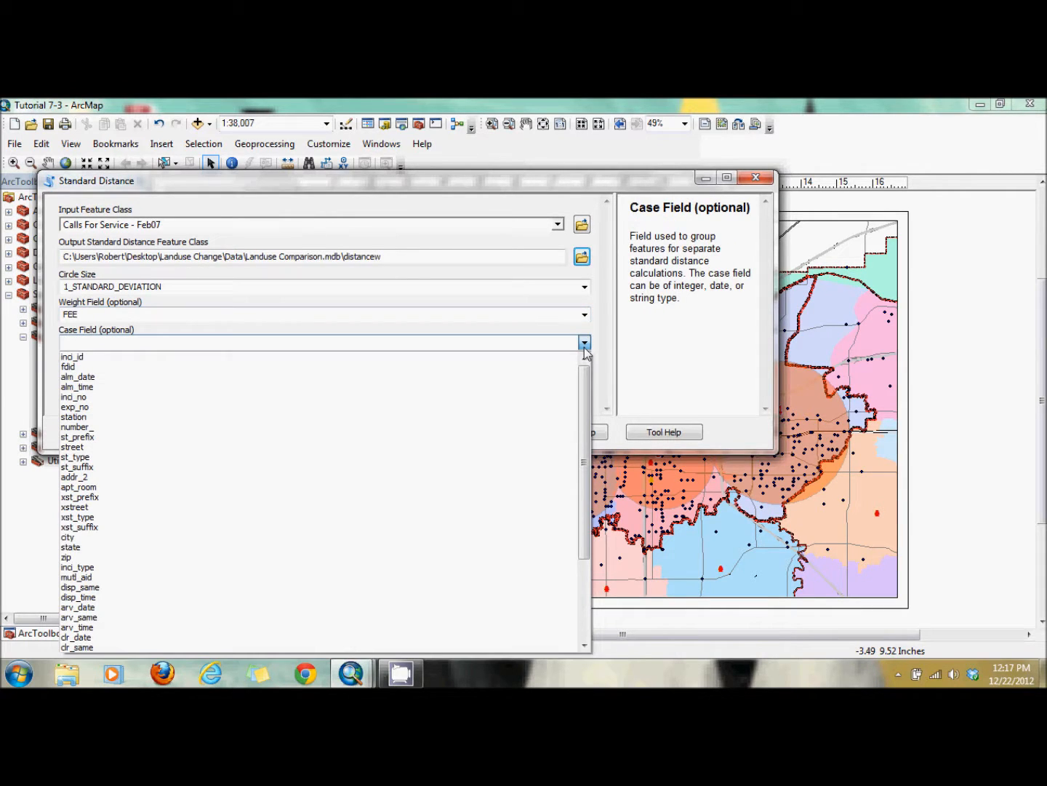
{"action": "left_click", "coordinate": [519, 417]}
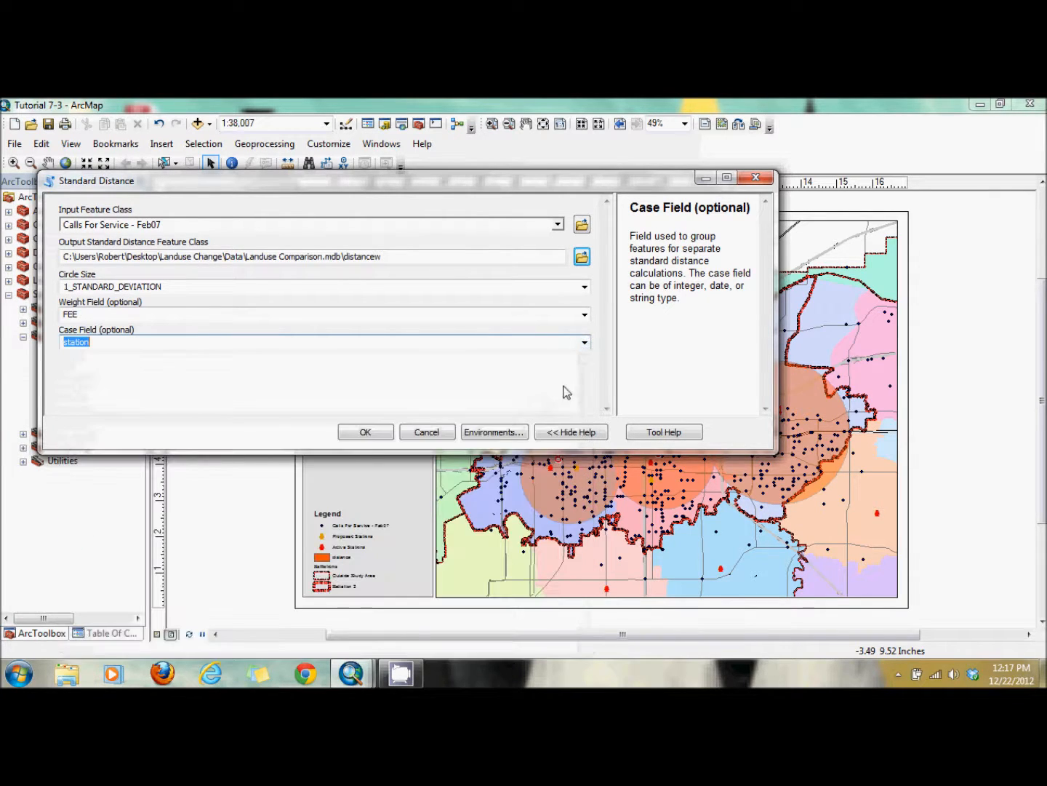
{"action": "left_click", "coordinate": [366, 432]}
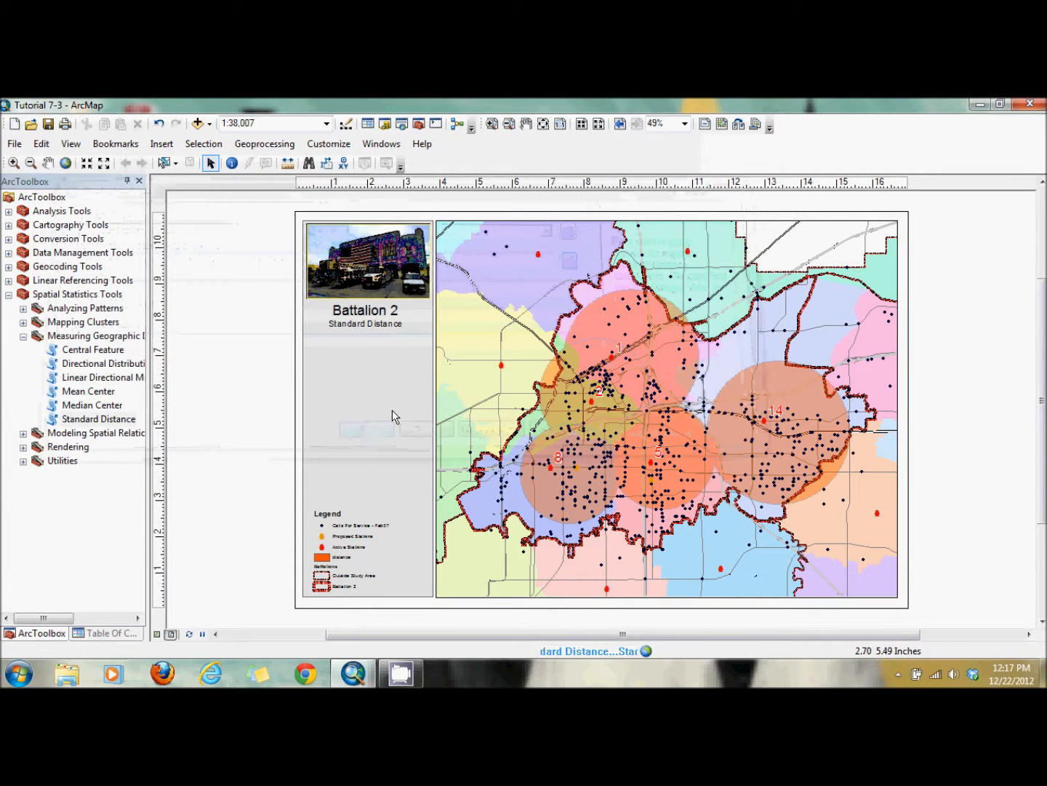
- Apply the yellow Sun symbol to the distancew layer
{"action": "left_click", "coordinate": [113, 632]}
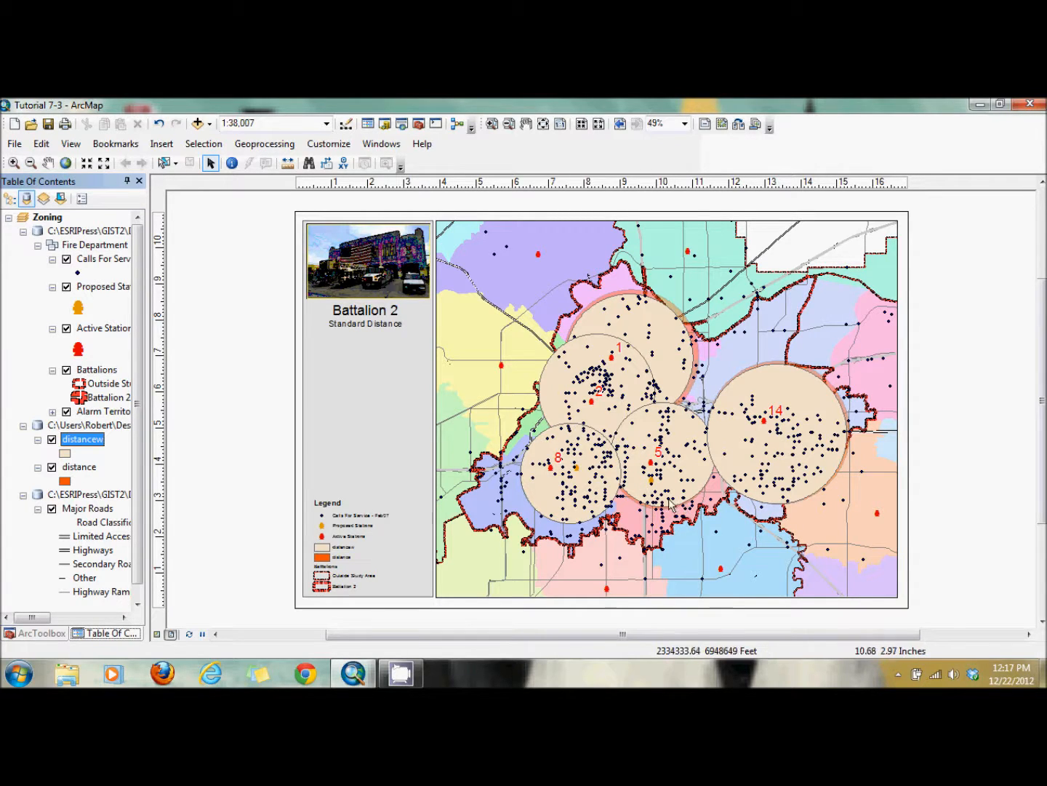
{"action": "left_click", "coordinate": [67, 455]}
{"action": "left_click", "coordinate": [496, 297]}
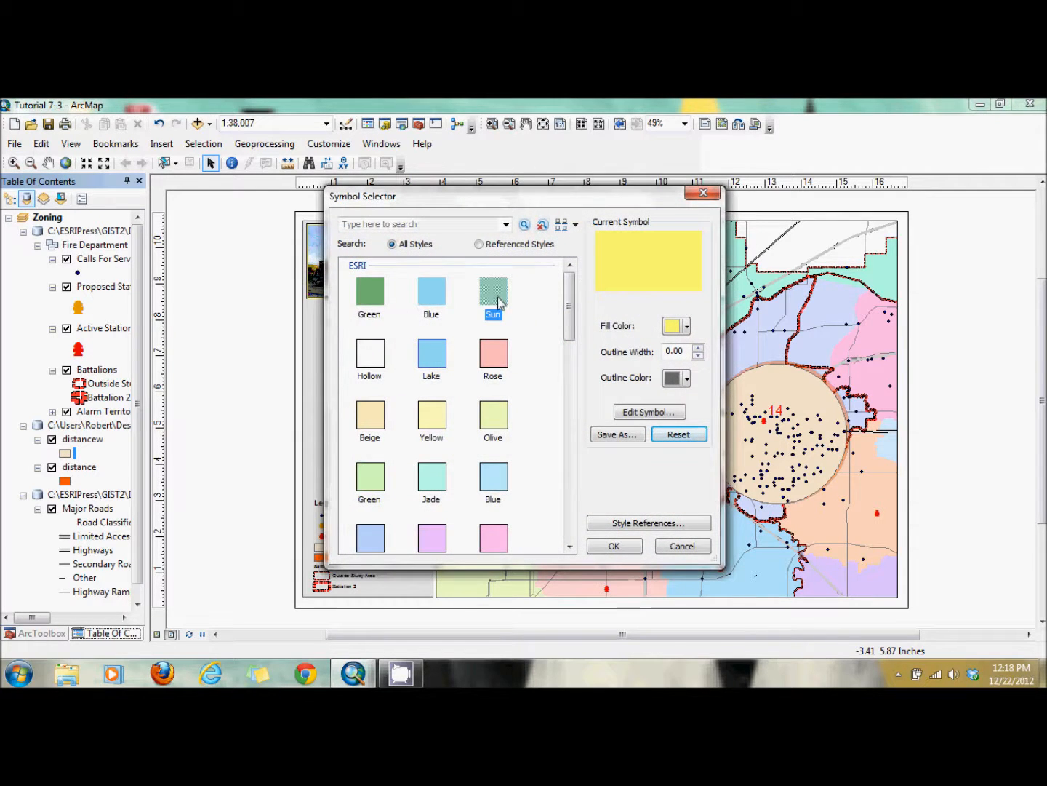
{"action": "left_click", "coordinate": [615, 546]}
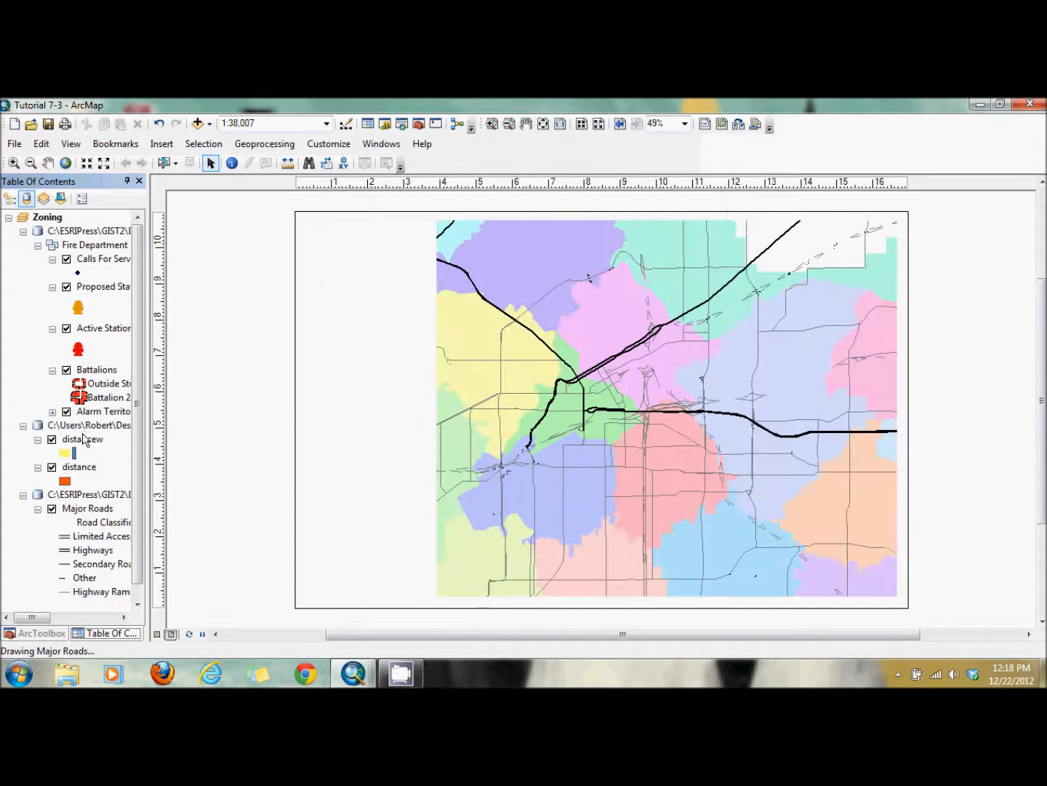
- Set the distancew layer's transparency to 60% in its layer properties and select all of the layer's features
{"action": "double_click", "coordinate": [83, 436]}
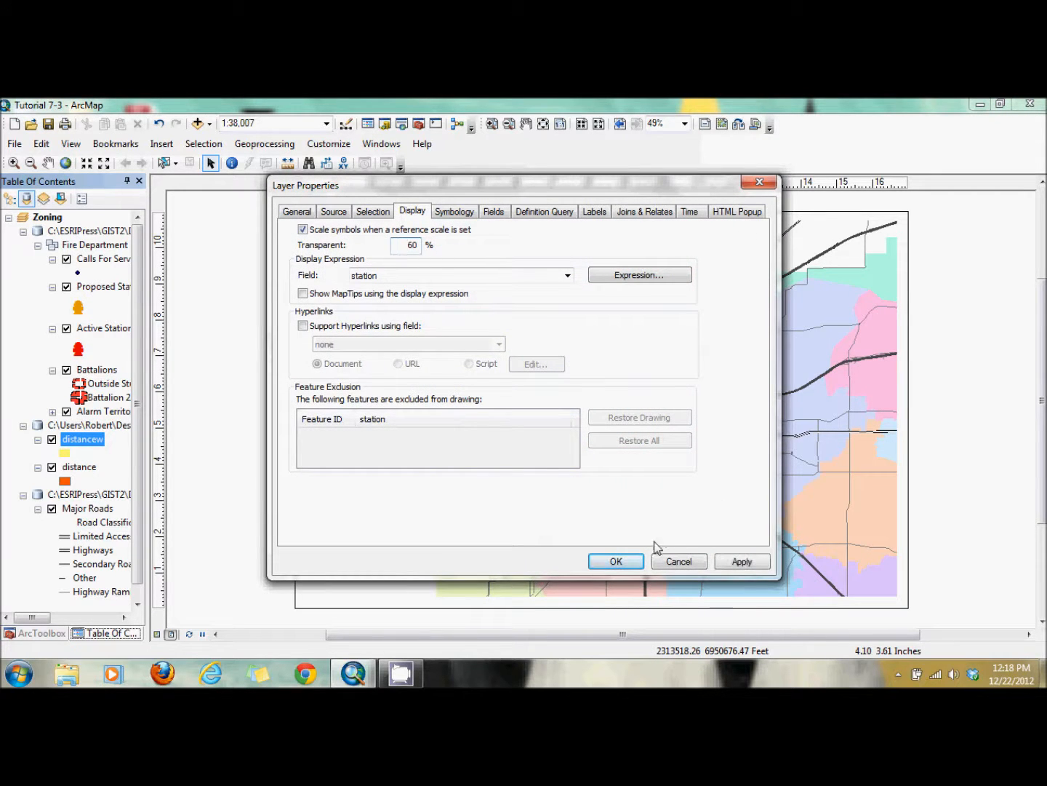
{"action": "left_click", "coordinate": [615, 561]}
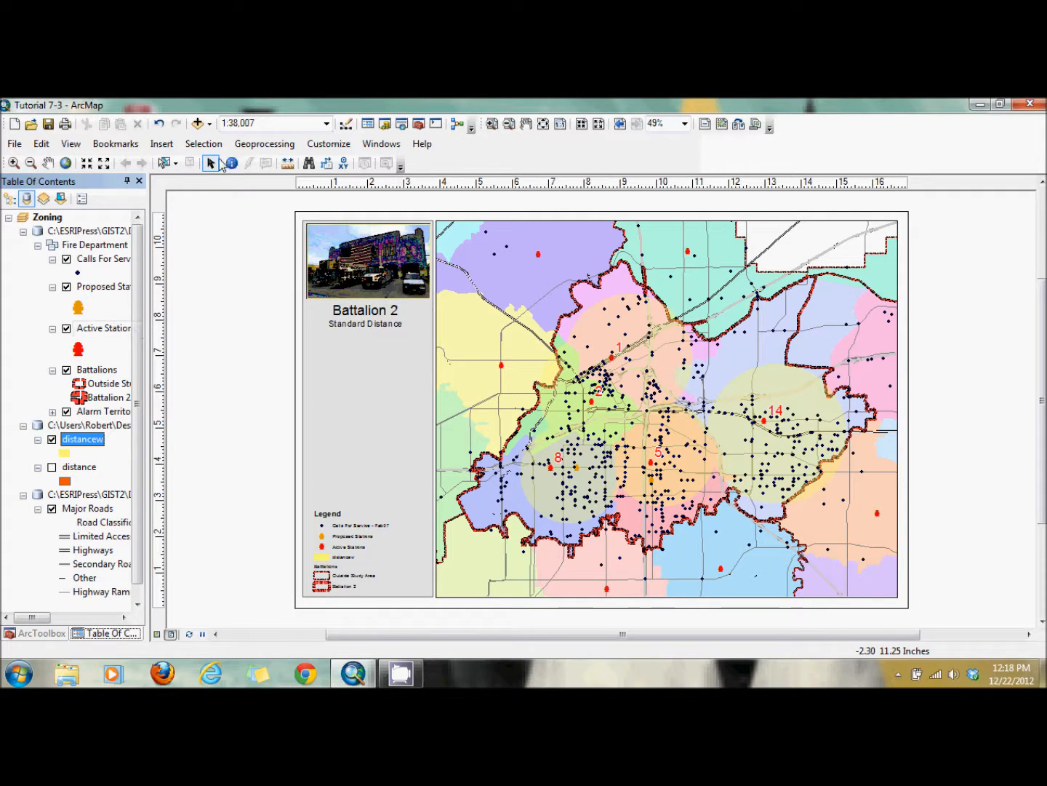
{"action": "right_click", "coordinate": [77, 438]}
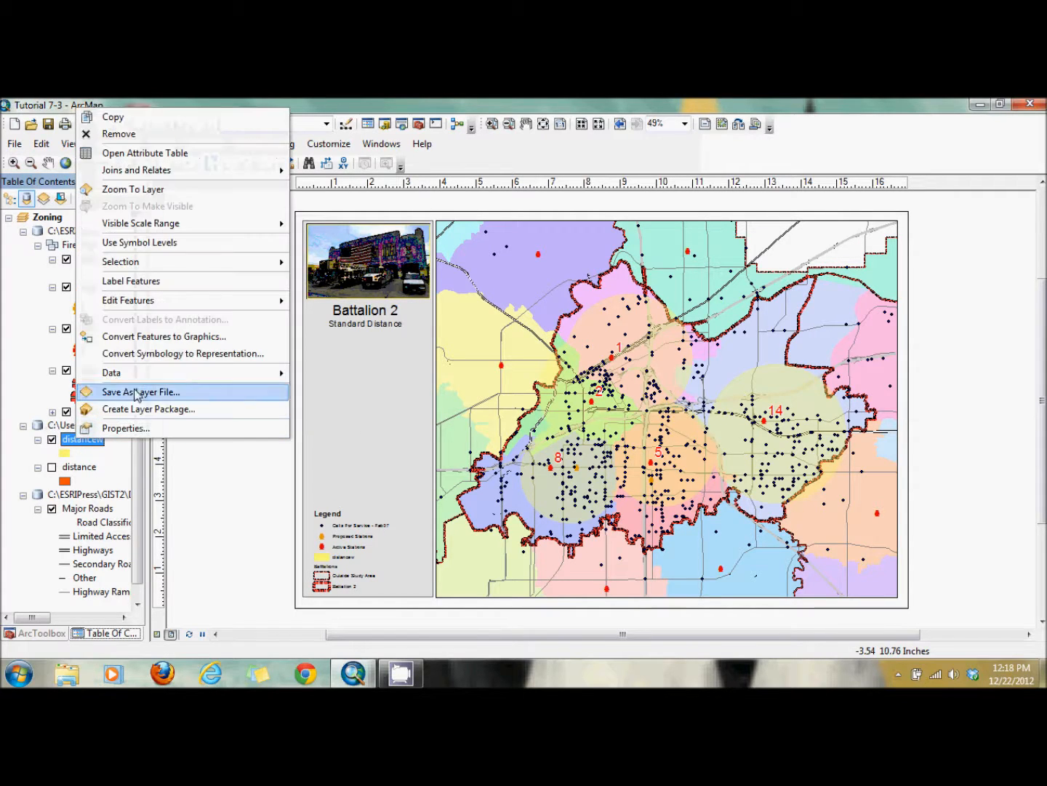
{"action": "mouse_move", "coordinate": [244, 265]}
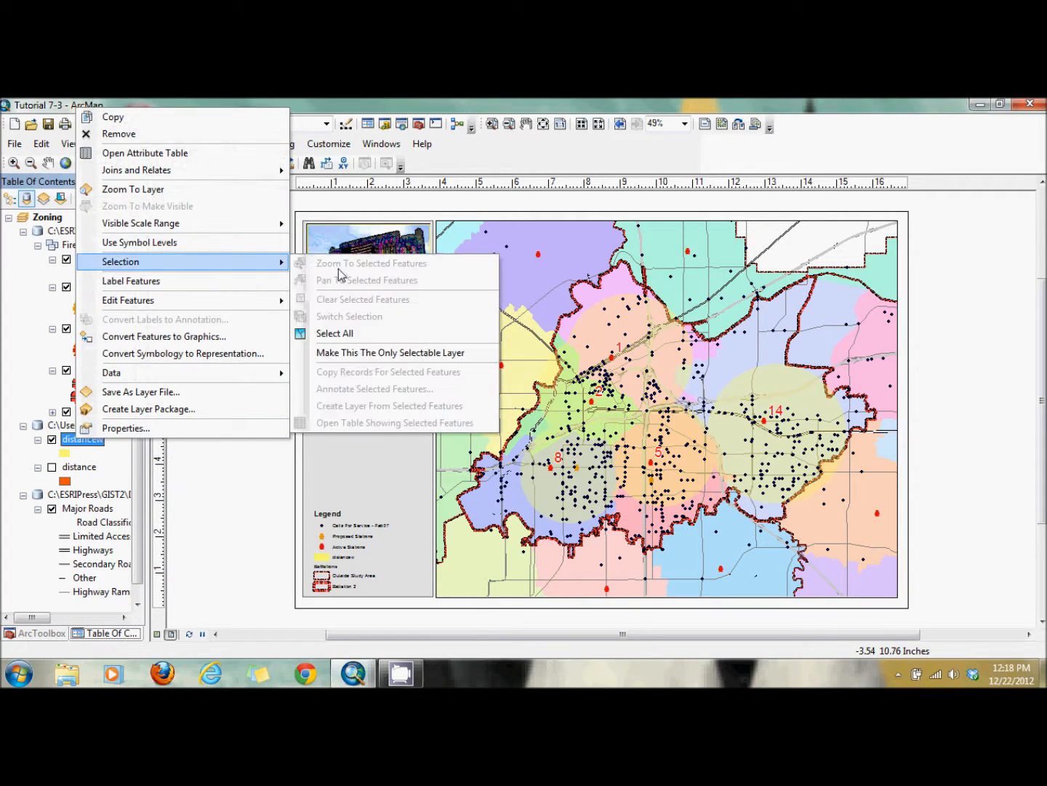
{"action": "left_click", "coordinate": [351, 334]}
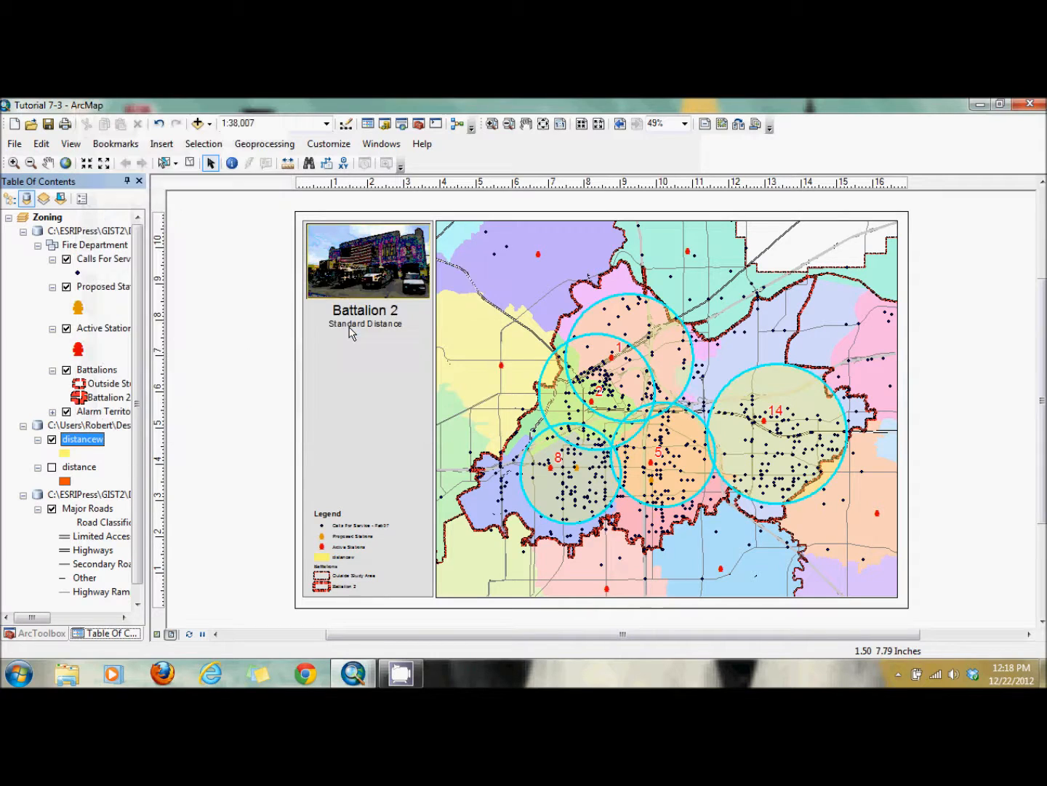
- Turn on the distance layer, list the layers by drawing order, and move distance above distancew
{"action": "left_click", "coordinate": [52, 468]}
{"action": "left_click", "coordinate": [76, 467]}
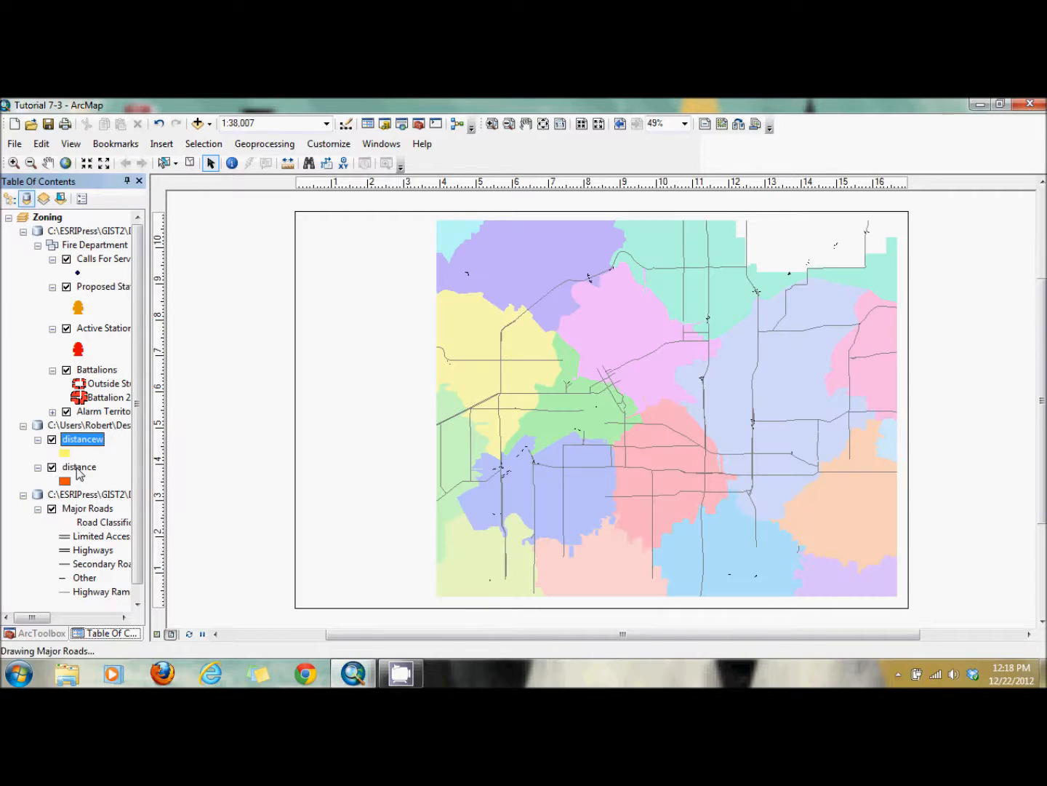
{"action": "left_click", "coordinate": [80, 472]}
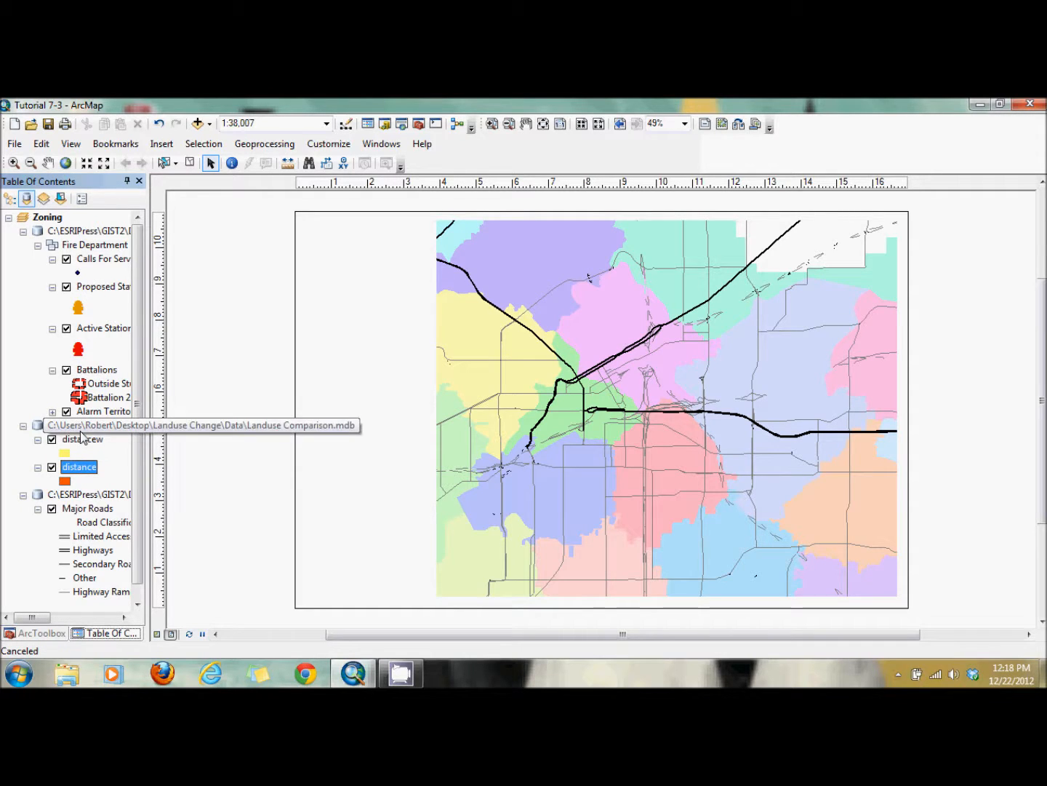
{"action": "left_click", "coordinate": [9, 197]}
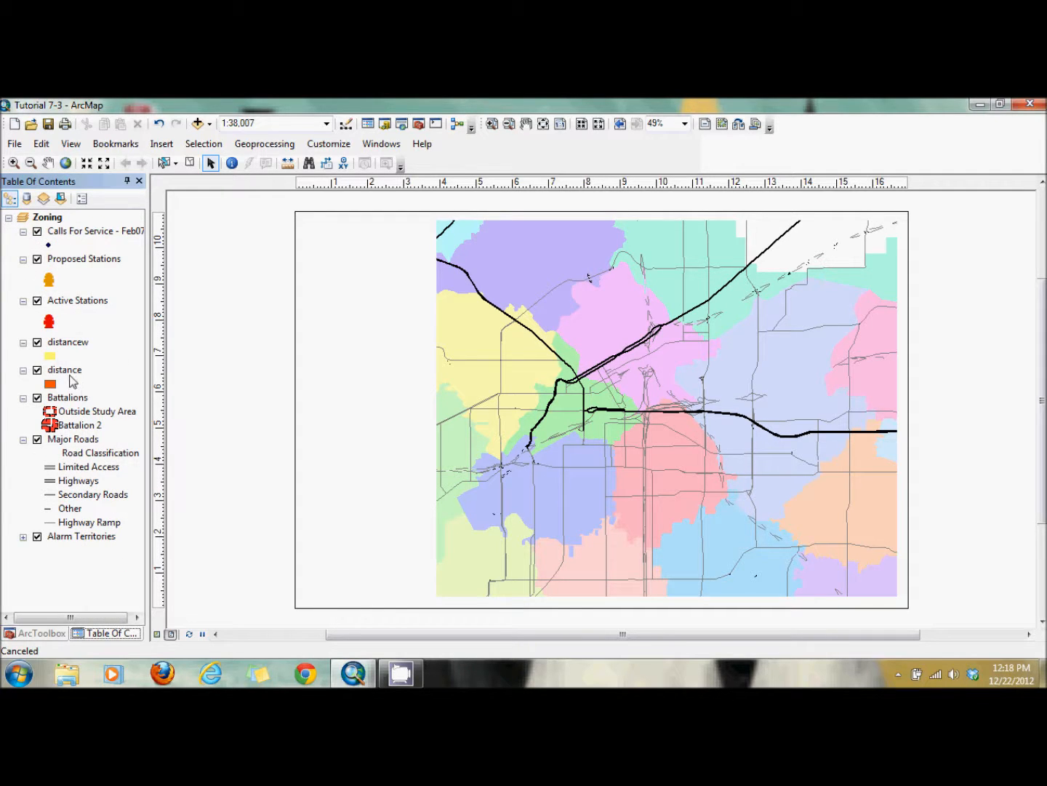
{"action": "left_click_drag", "start_coordinate": [69, 375], "coordinate": [71, 340]}
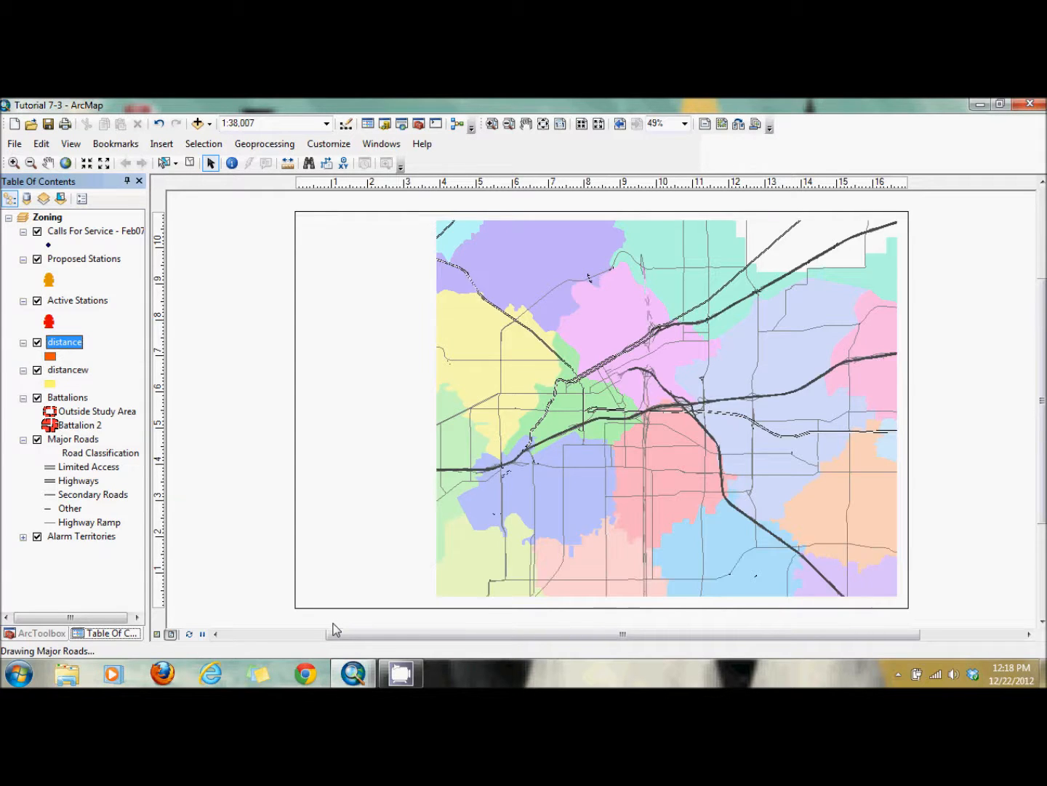